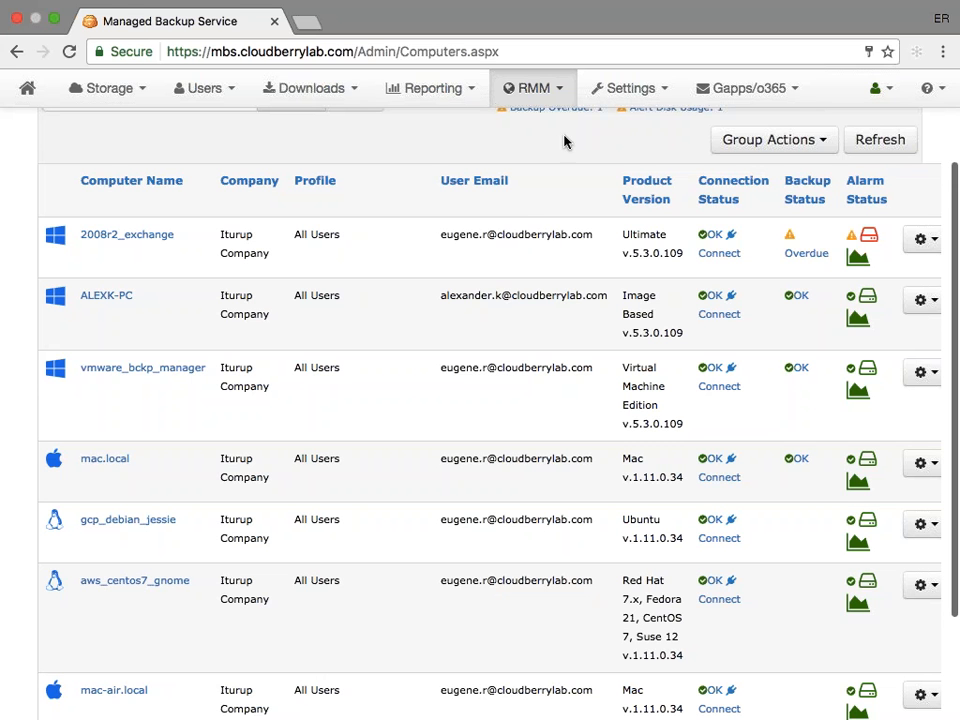
# - Reload the Remote Management list of computers
pyautogui.scroll(-3, 480, 400)
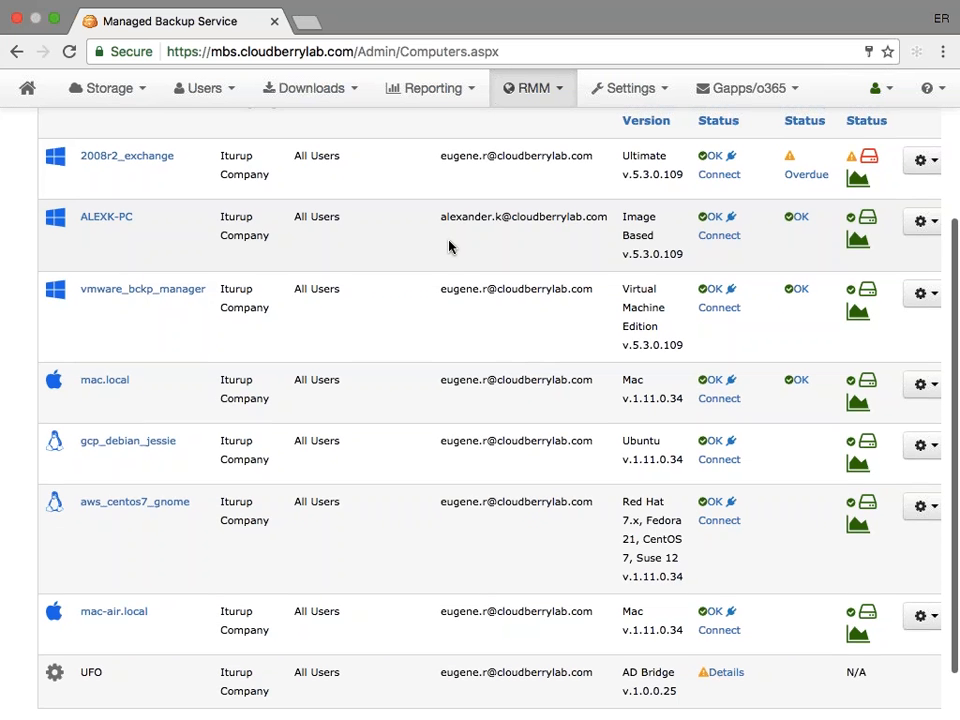
pyautogui.scroll(3, 449, 246)
pyautogui.click(533, 88)
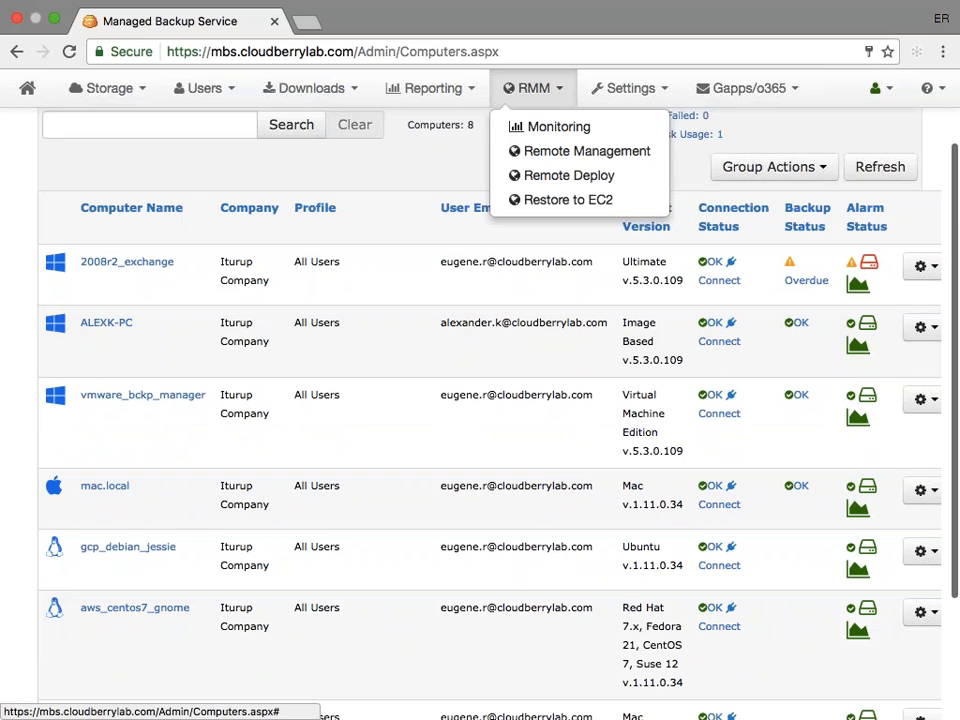
pyautogui.click(549, 151)
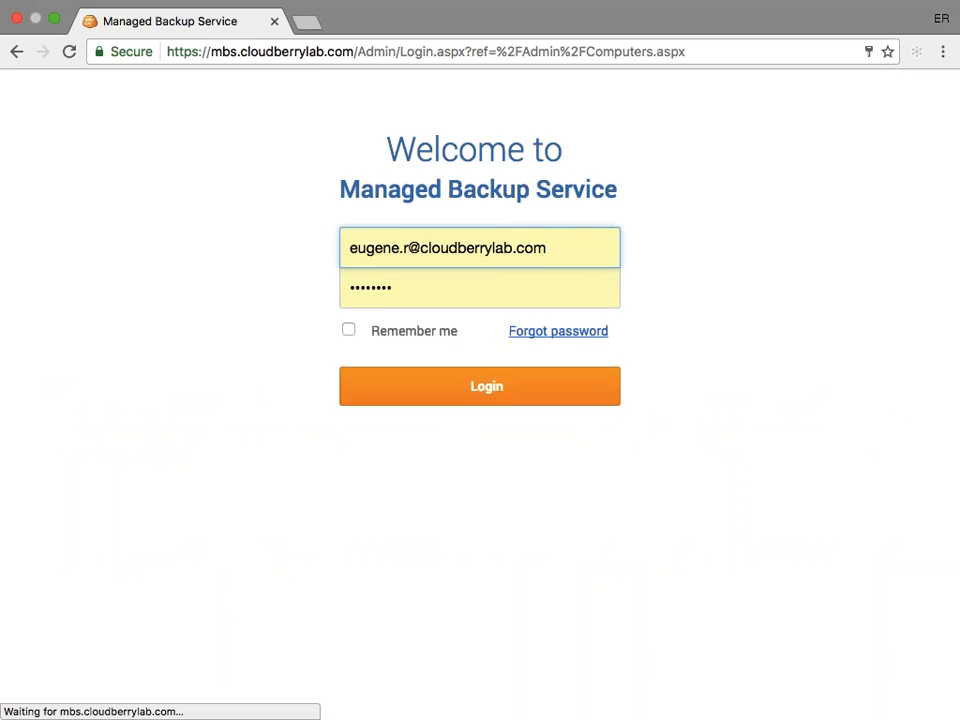
pyautogui.click(471, 386)
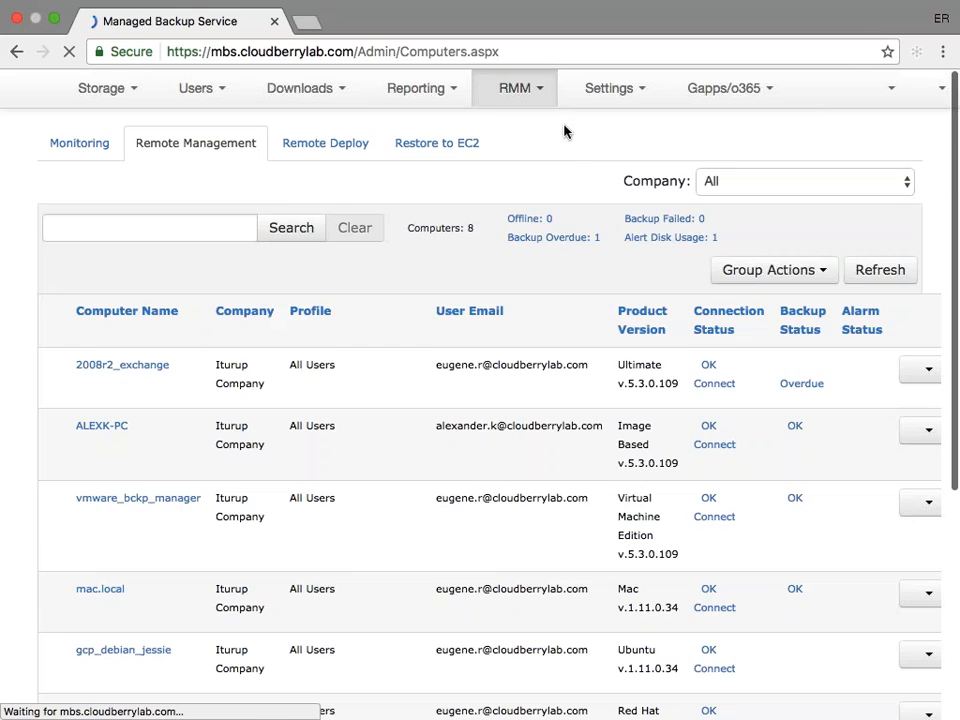
# - Examine the connection, backup and alarm statuses of the listed computers and the actions available for 2008r2_exchange
pyautogui.scroll(-4, 452, 308)
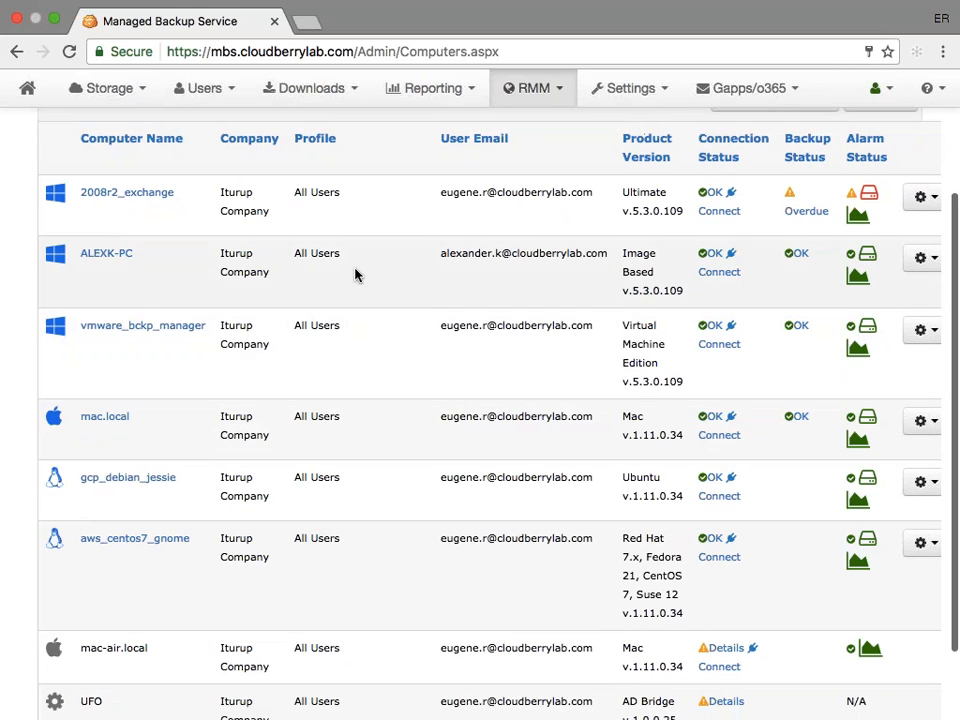
pyautogui.scroll(-3, 355, 275)
pyautogui.scroll(3, 355, 275)
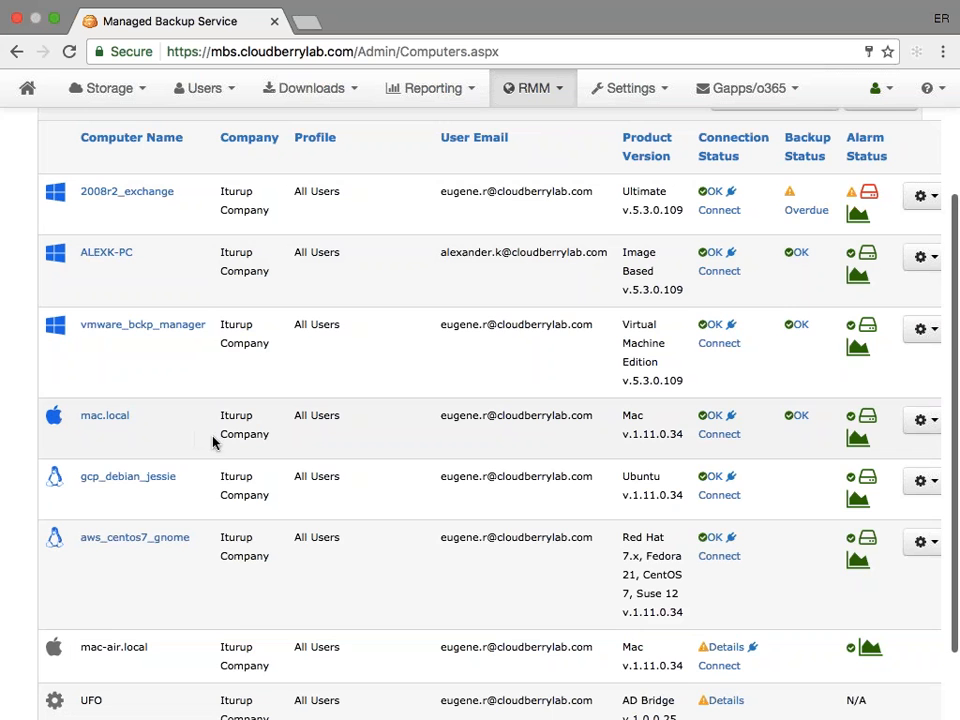
pyautogui.scroll(2, 392, 371)
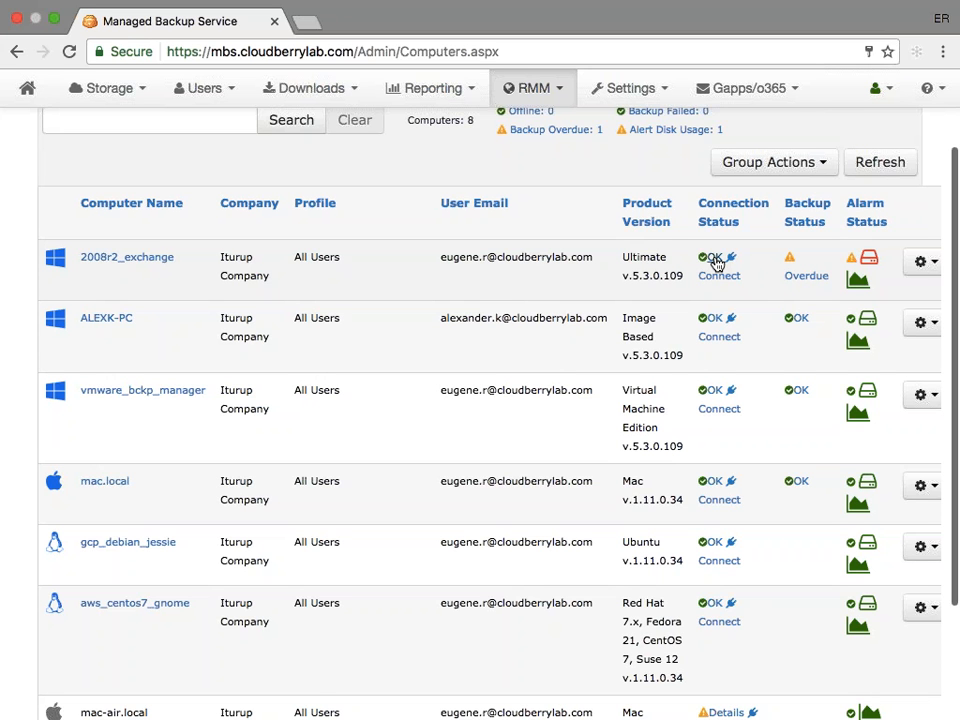
pyautogui.click(922, 268)
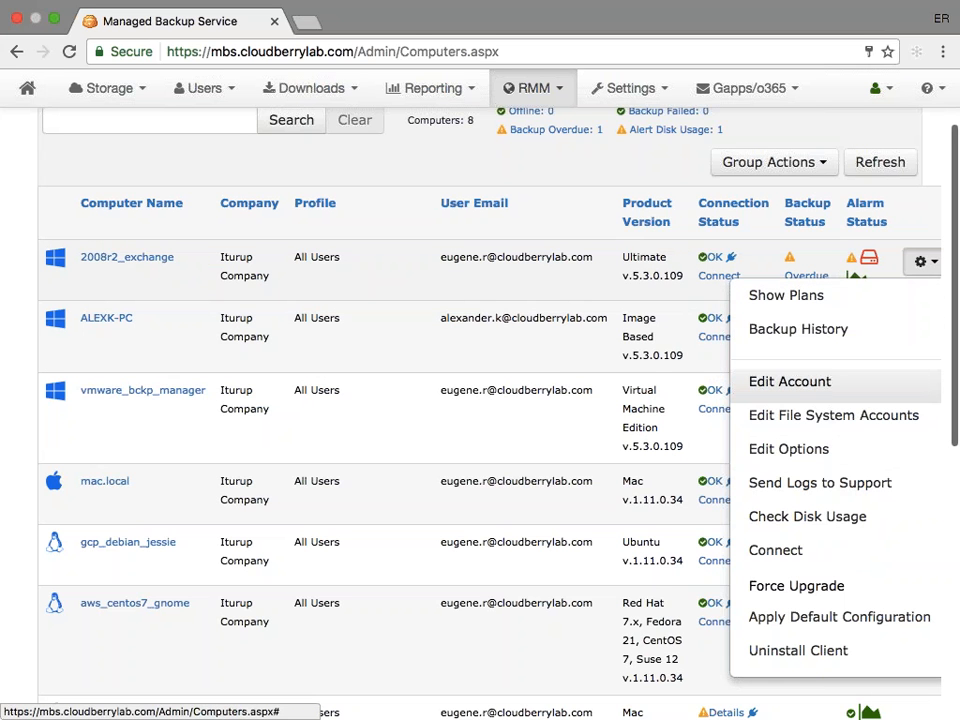
pyautogui.click(798, 520)
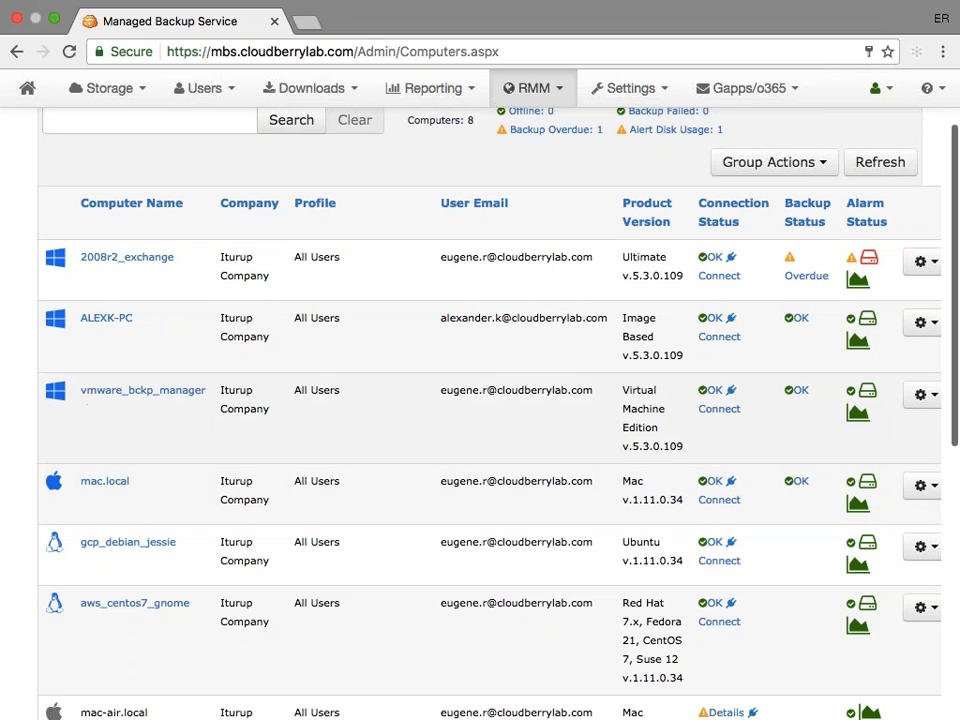
# - Connect to the 2008r2_exchange computer using the Open Remote Desktop Connection option
pyautogui.click(716, 284)
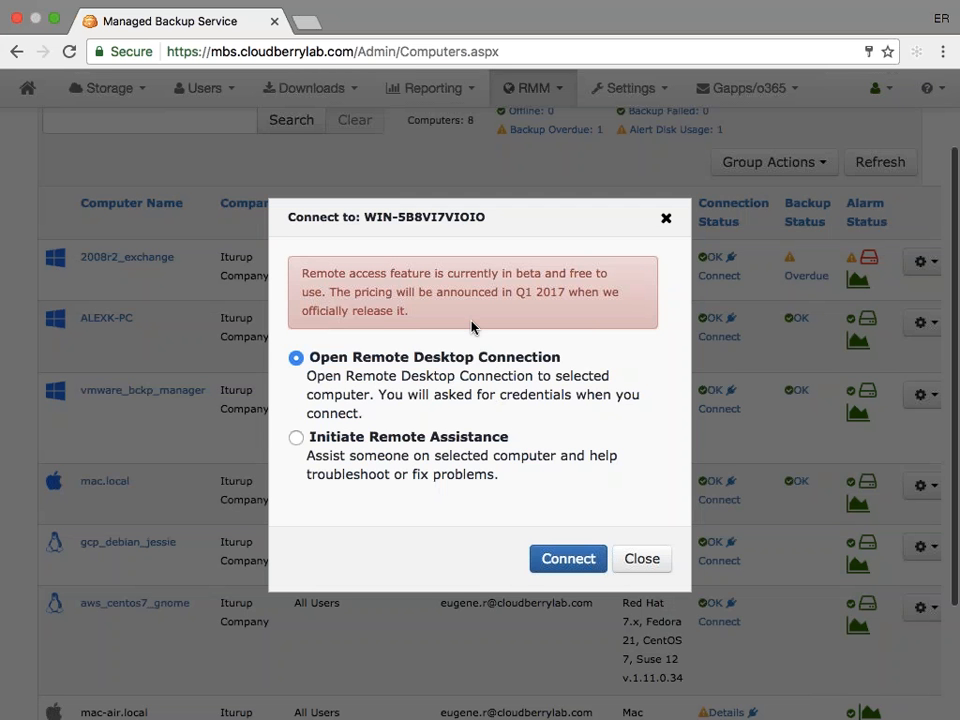
pyautogui.tripleClick(413, 315)
pyautogui.click(437, 318)
pyautogui.click(557, 560)
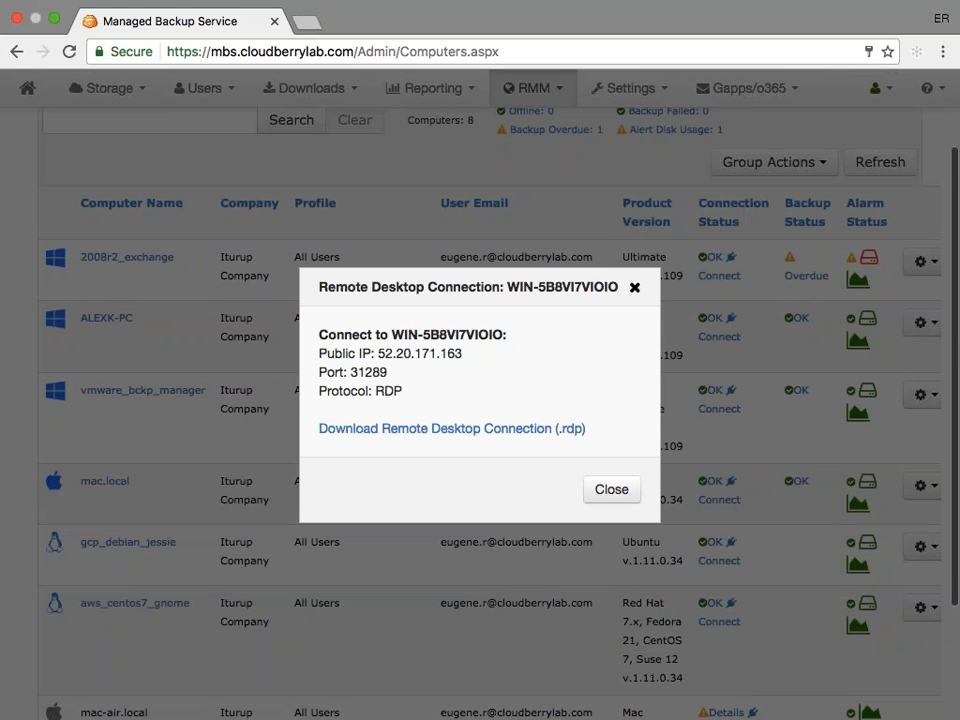
# - Review the public IP, port and protocol in the remote desktop connection details
pyautogui.moveTo(378, 353); pyautogui.dragTo(469, 348)
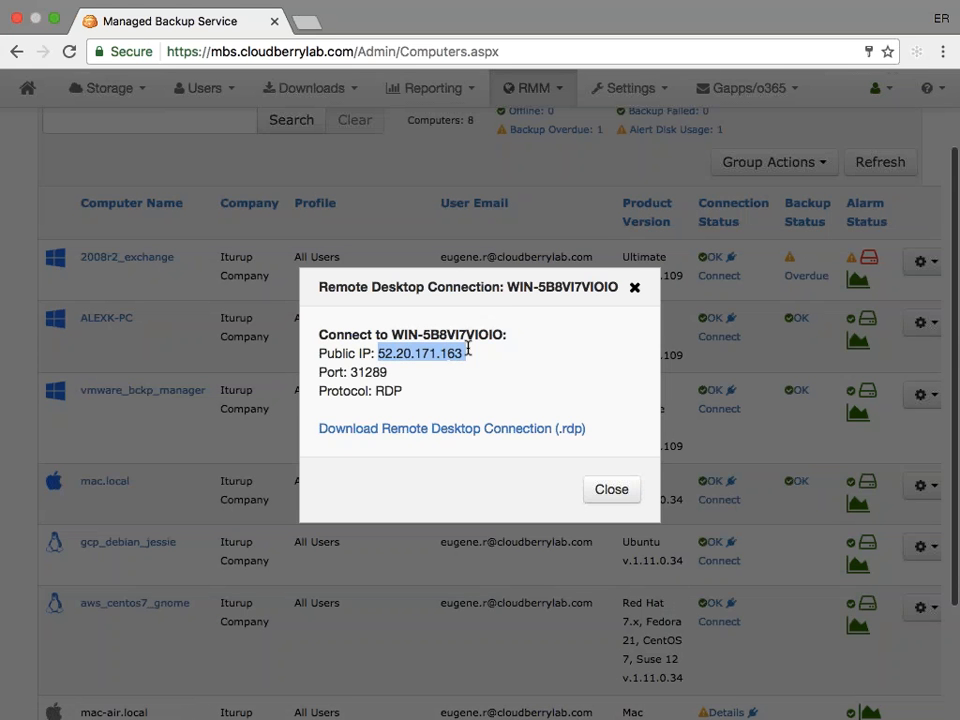
pyautogui.moveTo(350, 372); pyautogui.dragTo(403, 390)
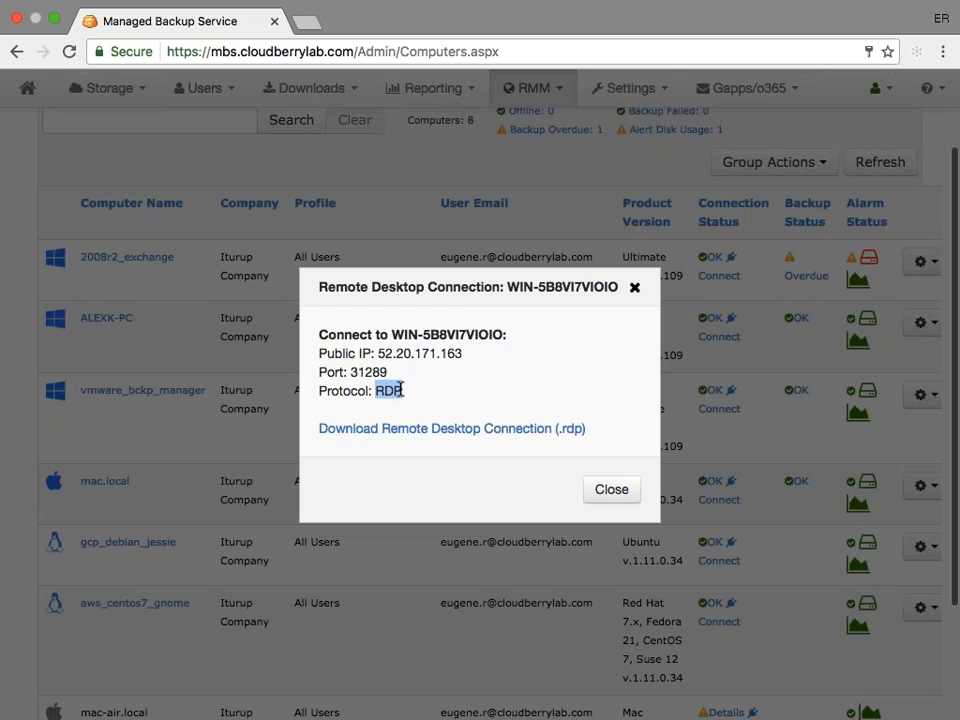
pyautogui.click(402, 390)
pyautogui.moveTo(378, 355); pyautogui.dragTo(461, 357)
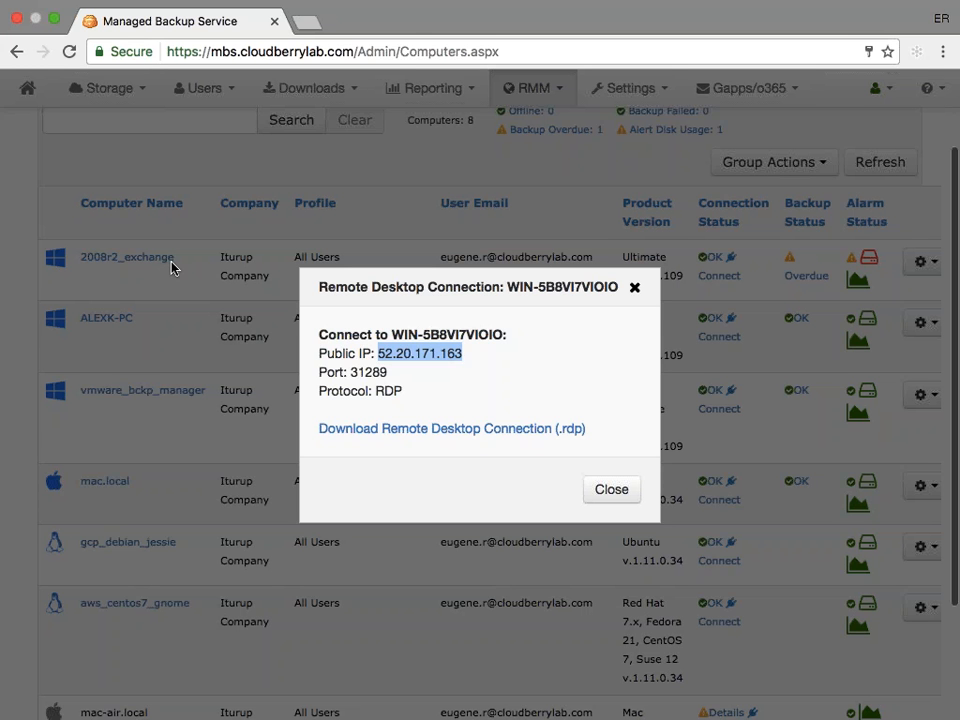
pyautogui.click(408, 372)
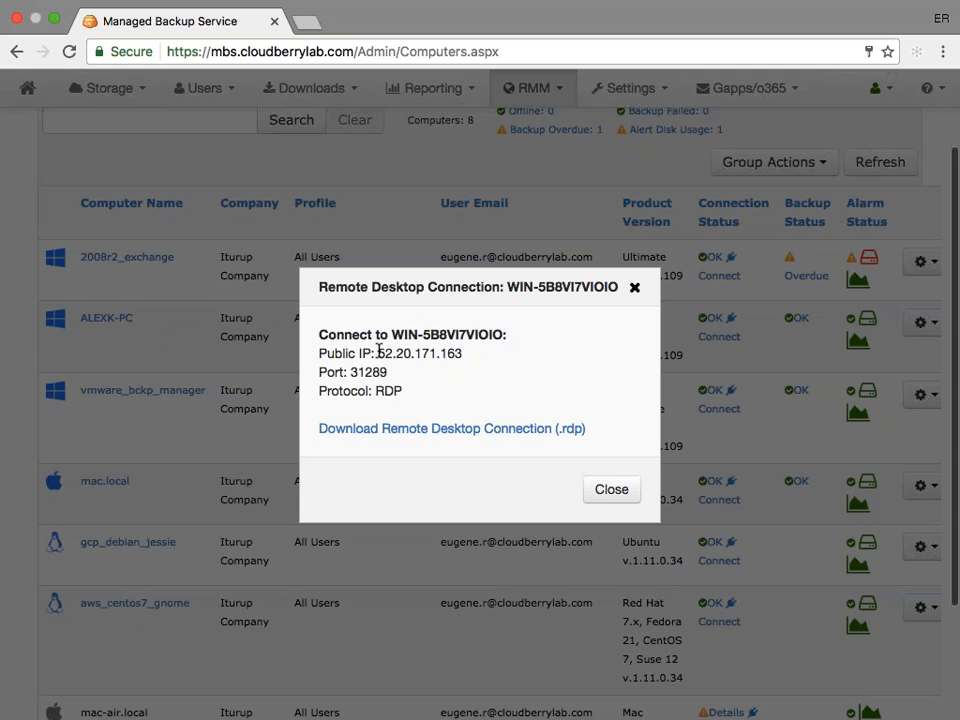
pyautogui.moveTo(378, 354); pyautogui.dragTo(458, 353)
pyautogui.doubleClick(368, 372)
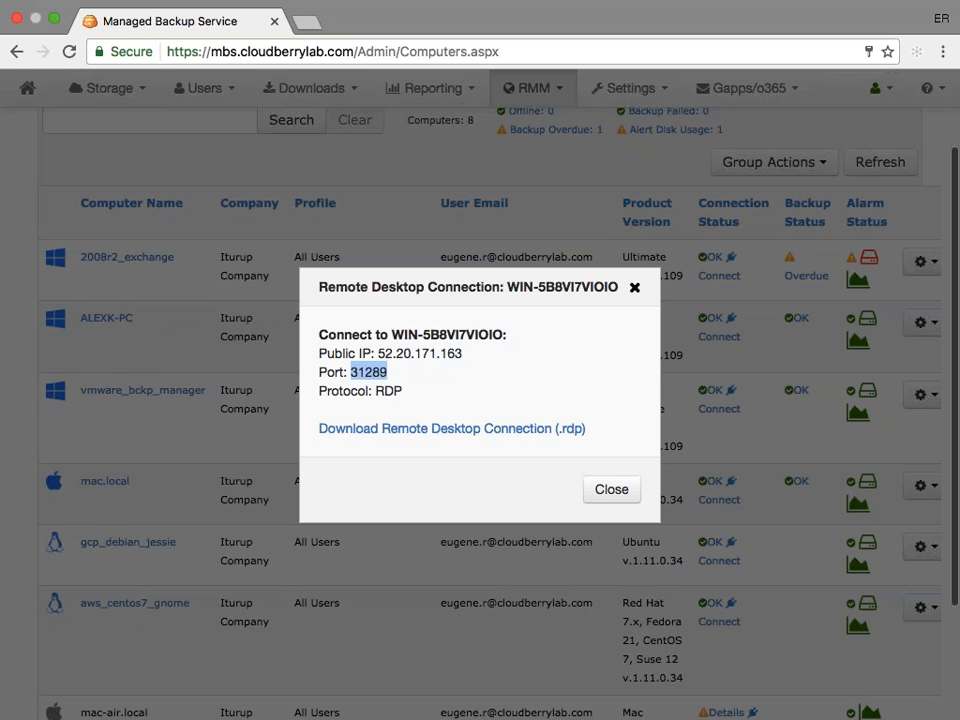
pyautogui.click(373, 372)
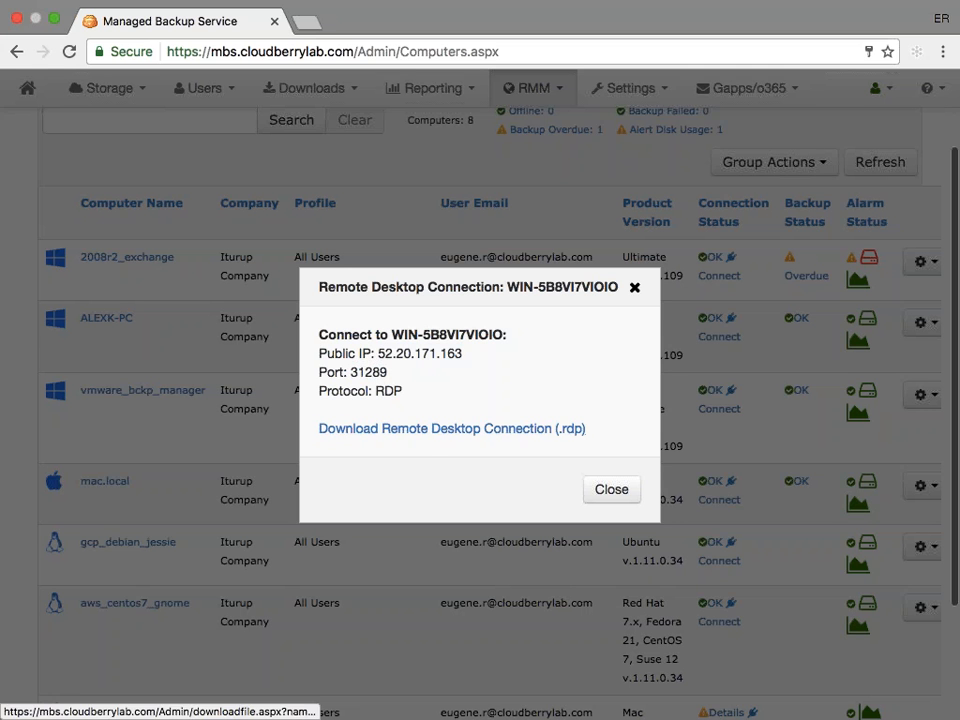
pyautogui.moveTo(378, 353); pyautogui.dragTo(466, 355)
pyautogui.doubleClick(368, 371)
pyautogui.press('super+c')
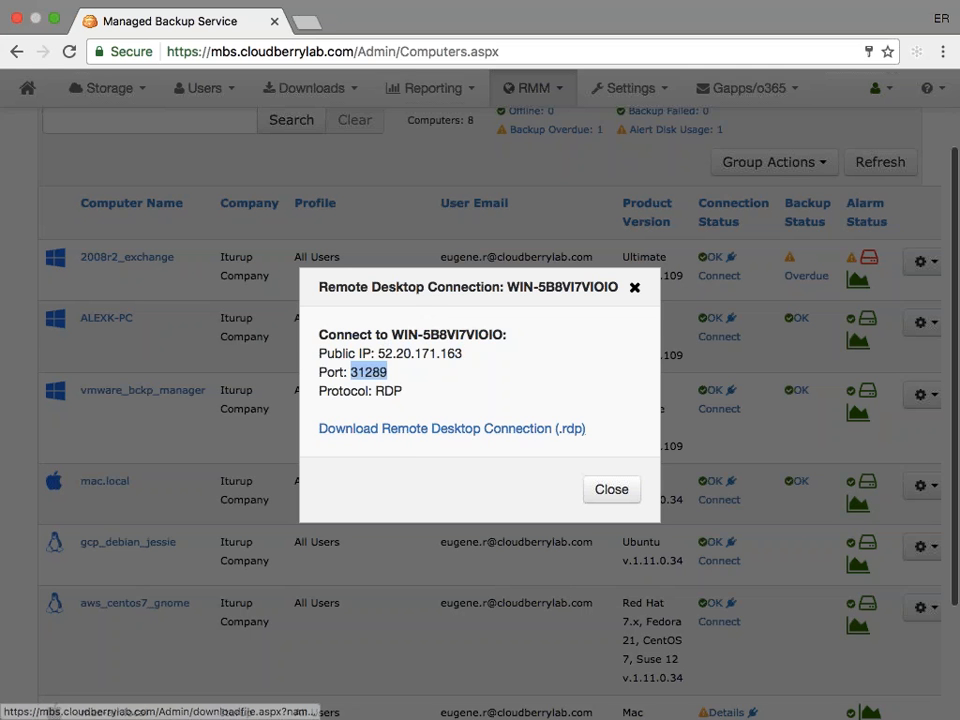
# - Copy the public IP address and switch to the new connection's settings in Microsoft Remote Desktop
pyautogui.moveTo(377, 354); pyautogui.dragTo(461, 356)
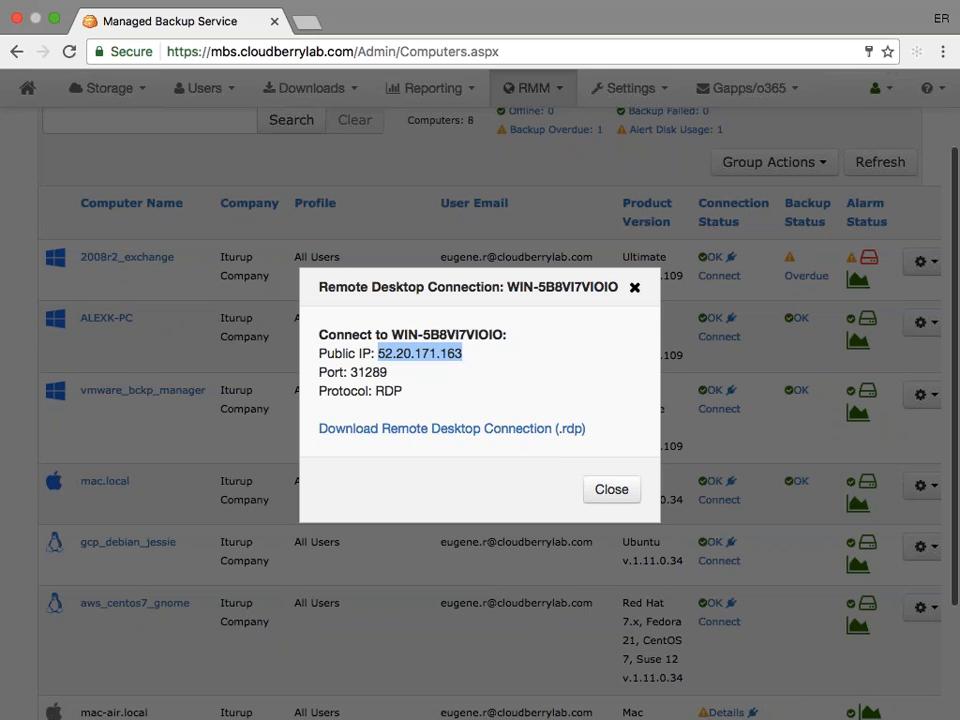
pyautogui.press('super+Tab')
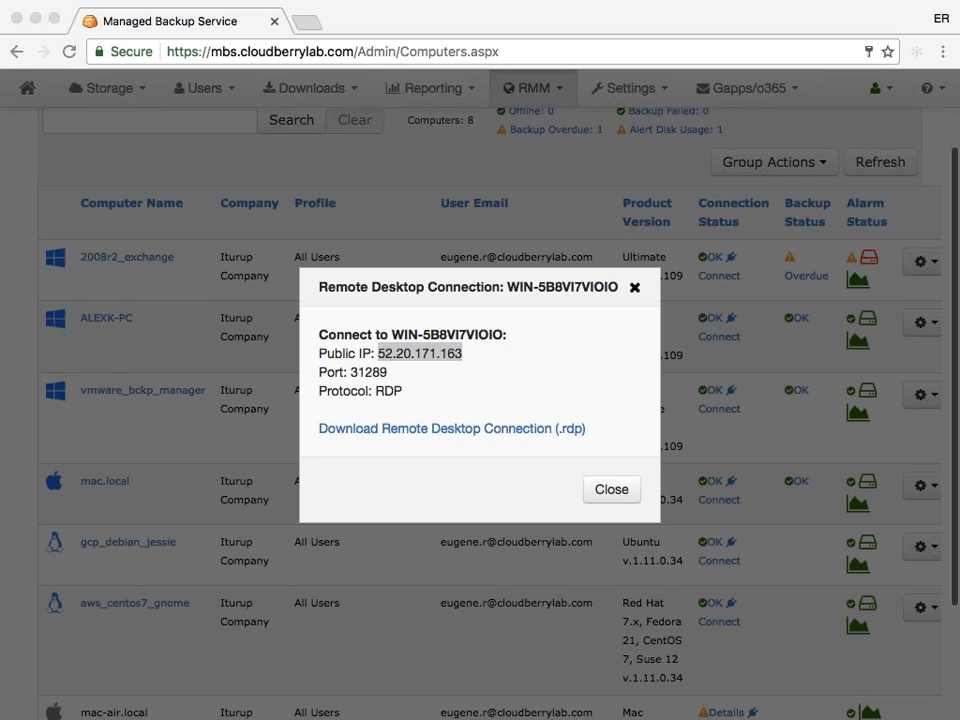
pyautogui.click(579, 369)
pyautogui.hotkey('ctrl', 'Left')
pyautogui.hotkey('ctrl', 'Left')
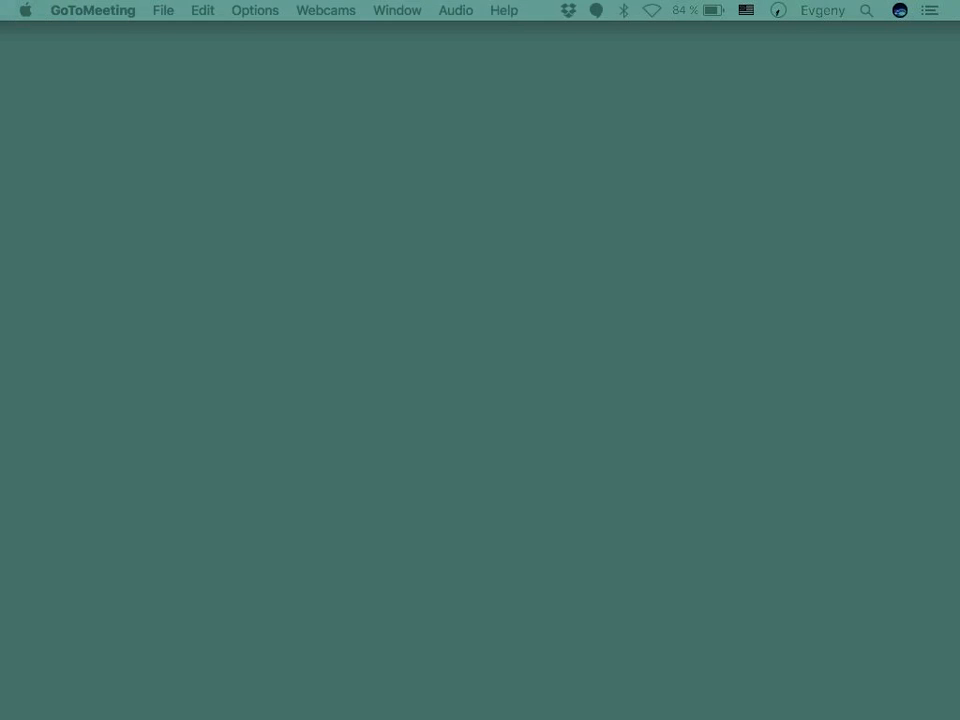
pyautogui.moveTo(0, 222); pyautogui.dragTo(451, 223)
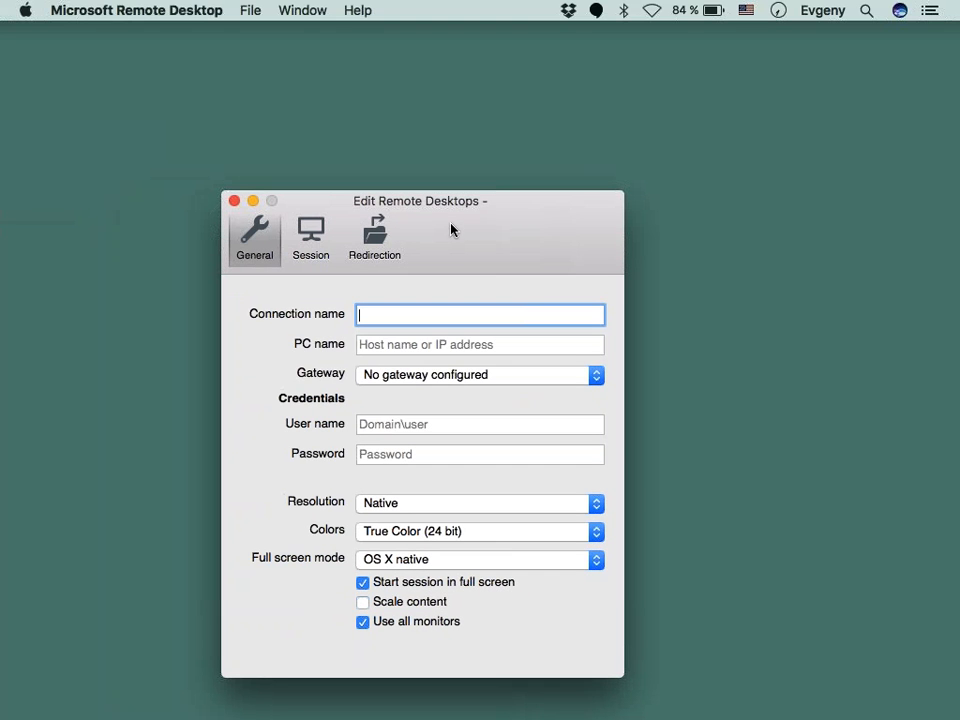
# - Name the connection Demo and set its PC name to 52.20.171.163:31289, copying the port from the web console
pyautogui.write('Demo')
pyautogui.press('Tab')
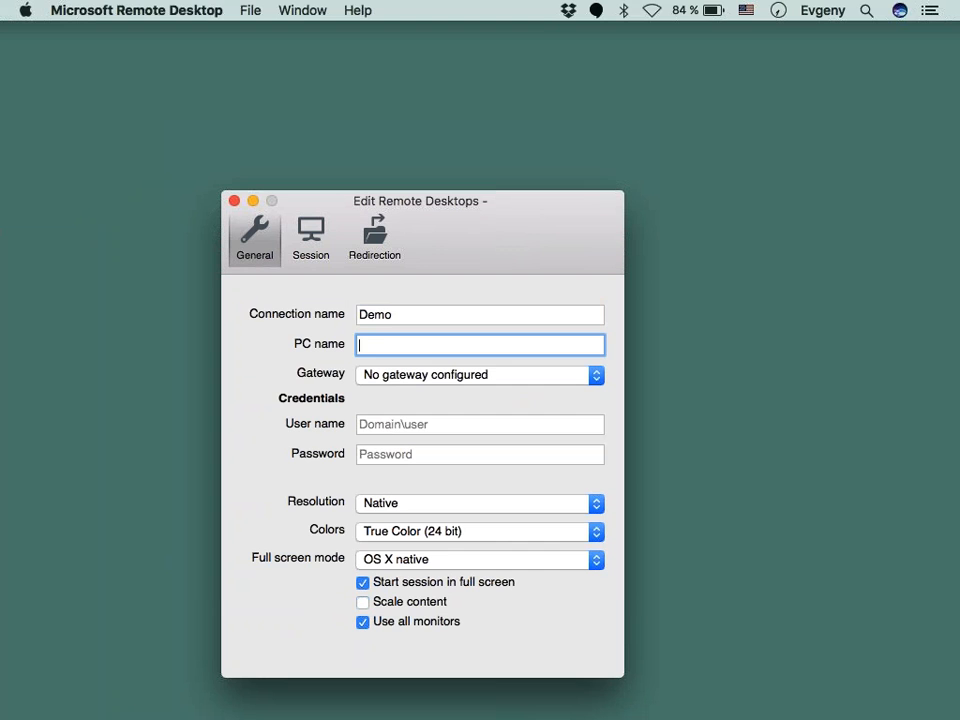
pyautogui.write('52.20.171.163:')
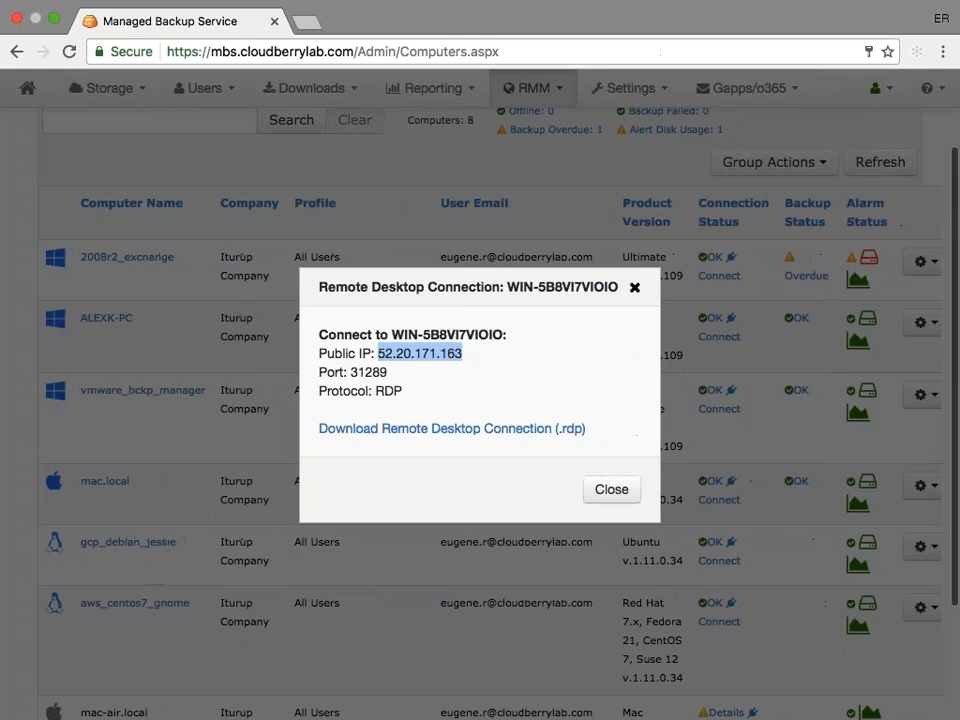
pyautogui.doubleClick(369, 371)
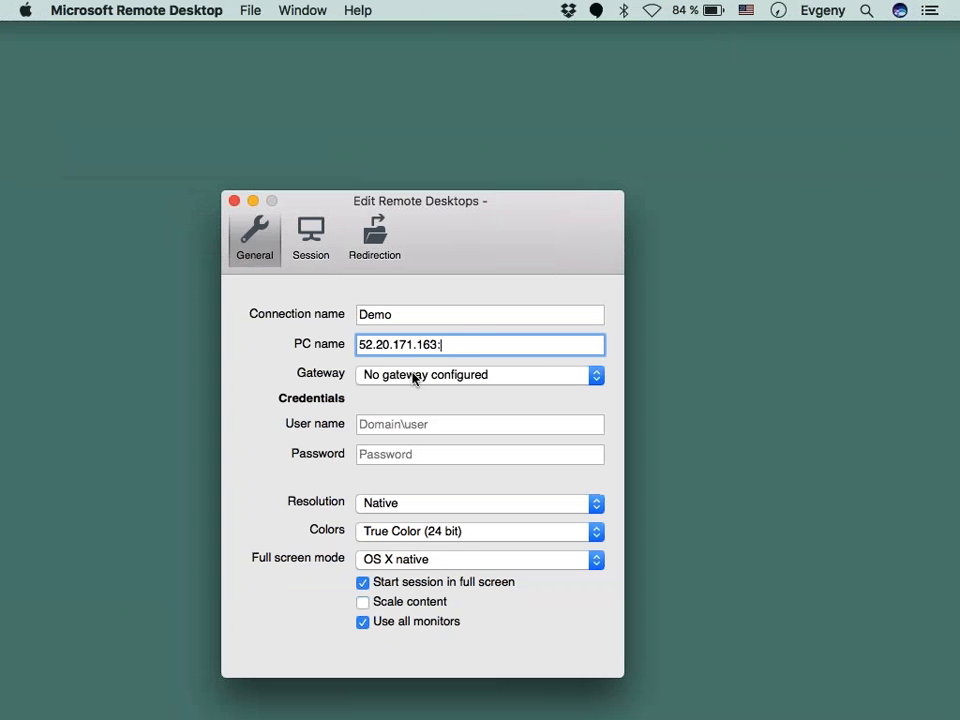
pyautogui.press('super+v')
# - Leave the user name and password blank and close the Demo connection's settings
pyautogui.click(454, 422)
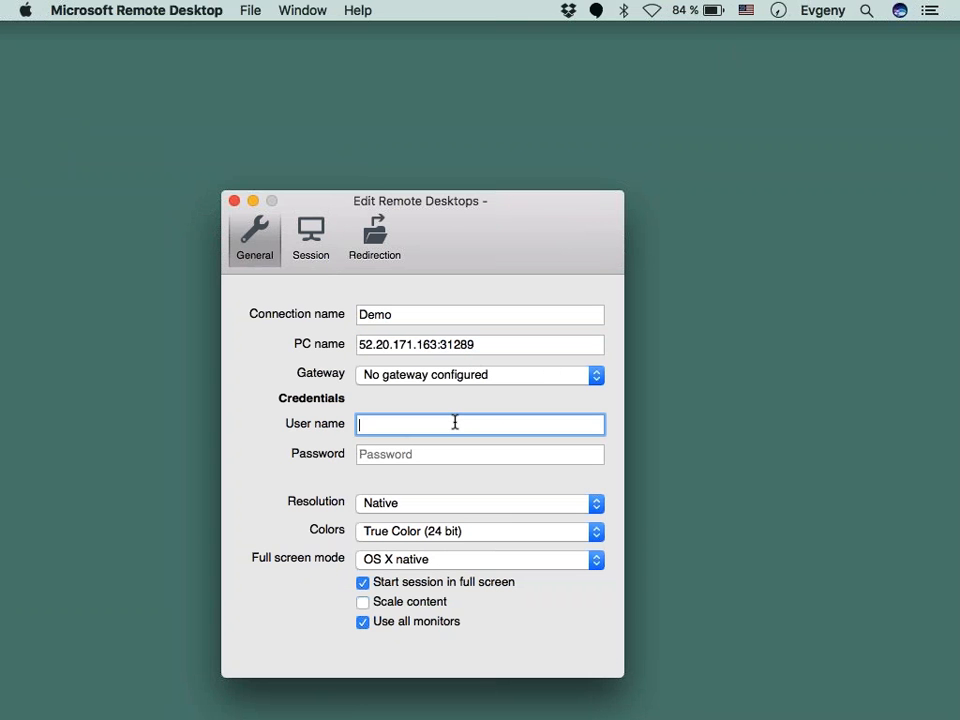
pyautogui.moveTo(510, 205); pyautogui.dragTo(513, 133)
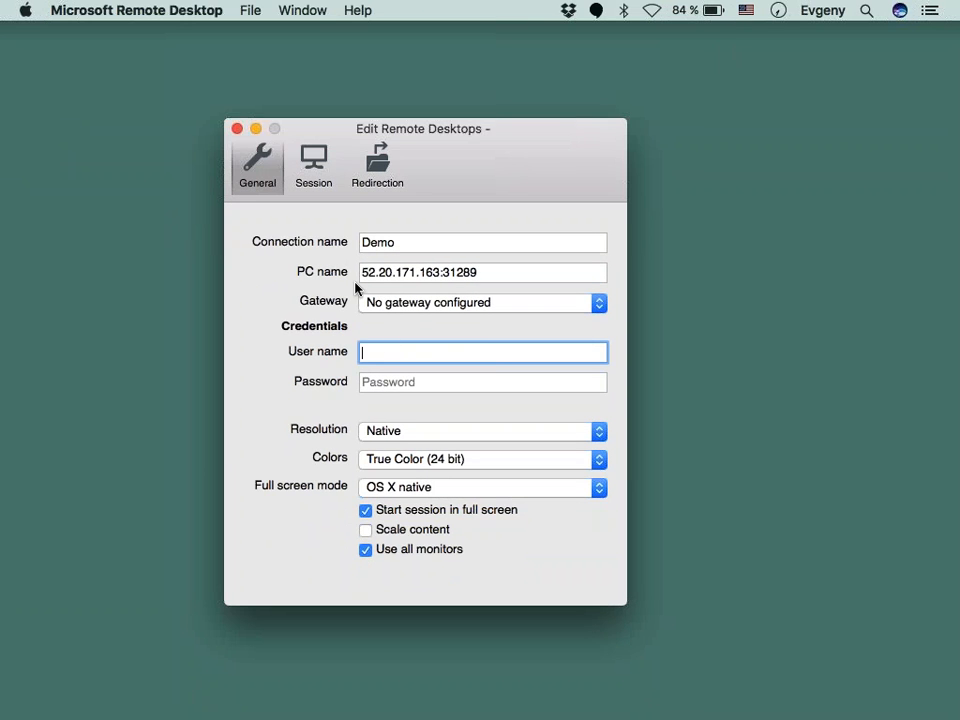
pyautogui.click(237, 129)
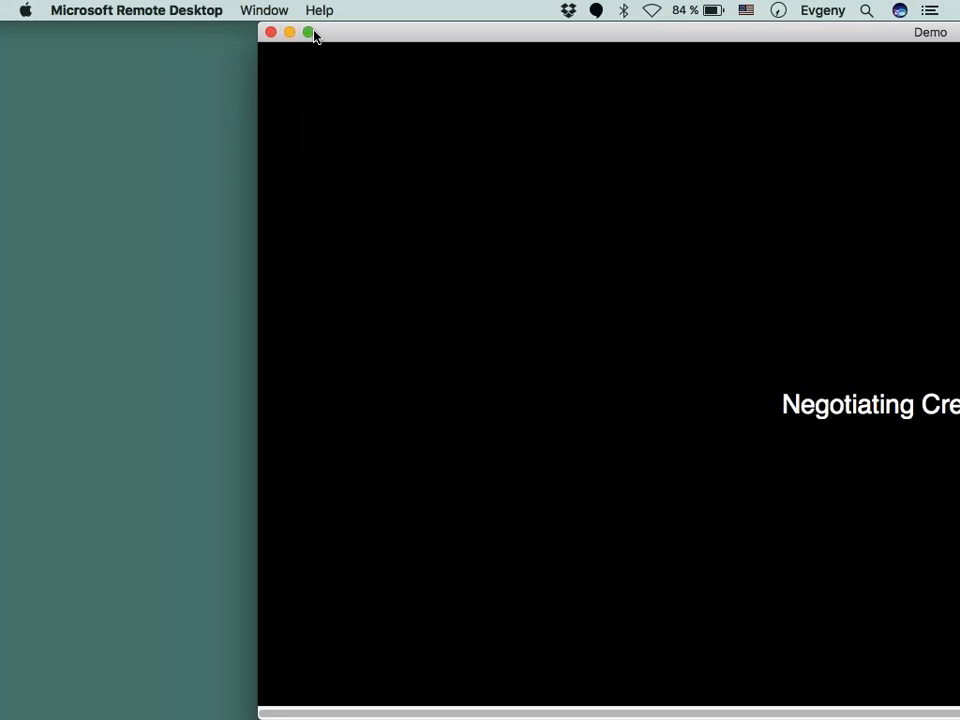
pyautogui.click(308, 32)
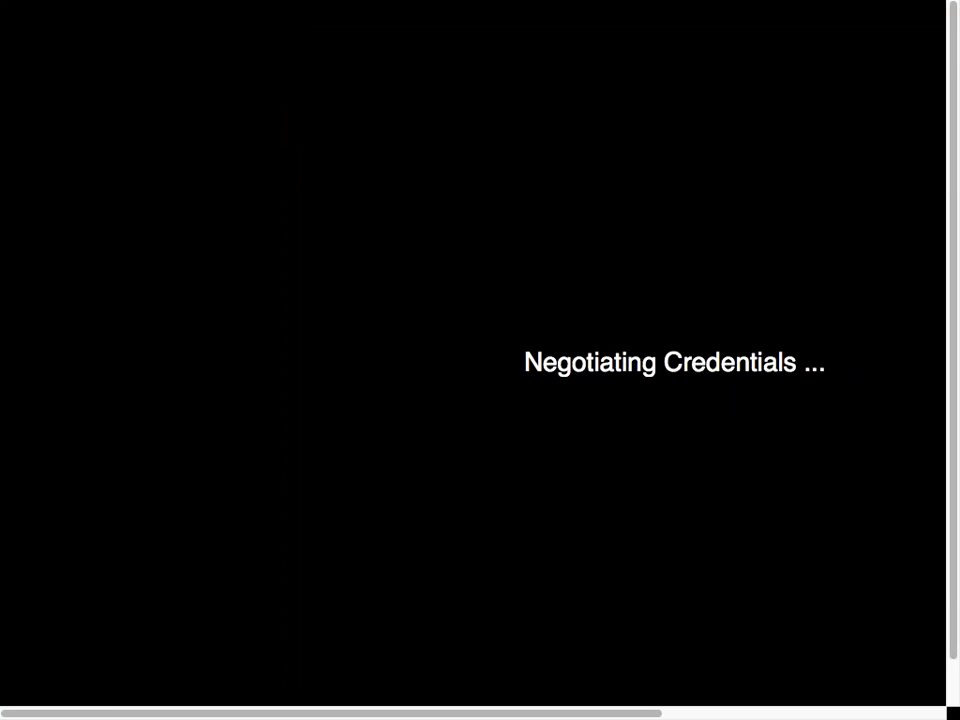
pyautogui.moveTo(261, 11)
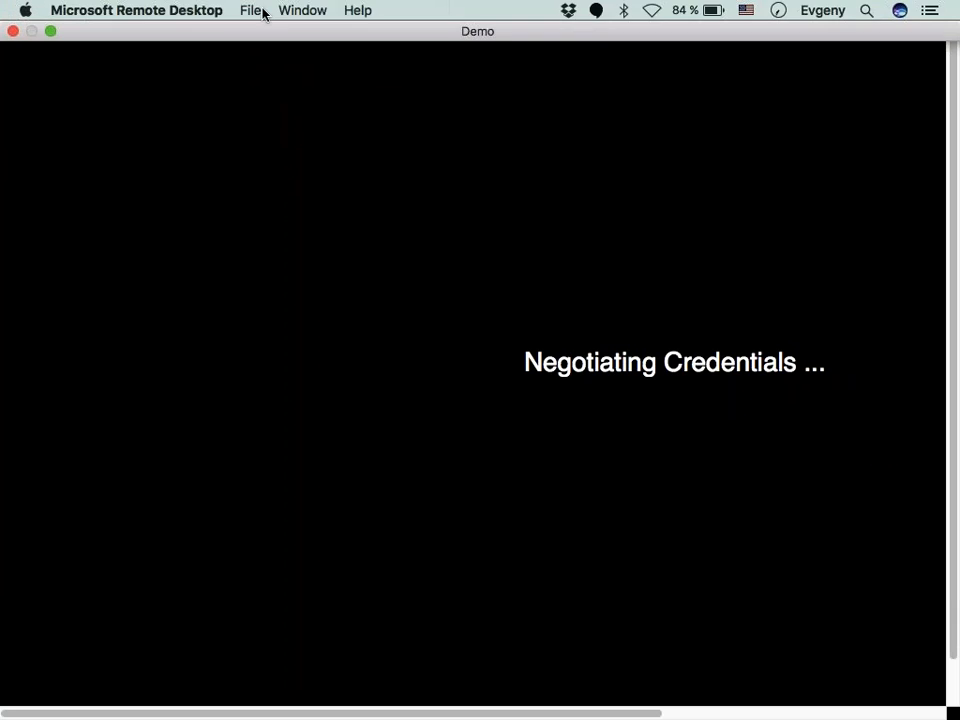
pyautogui.click(51, 32)
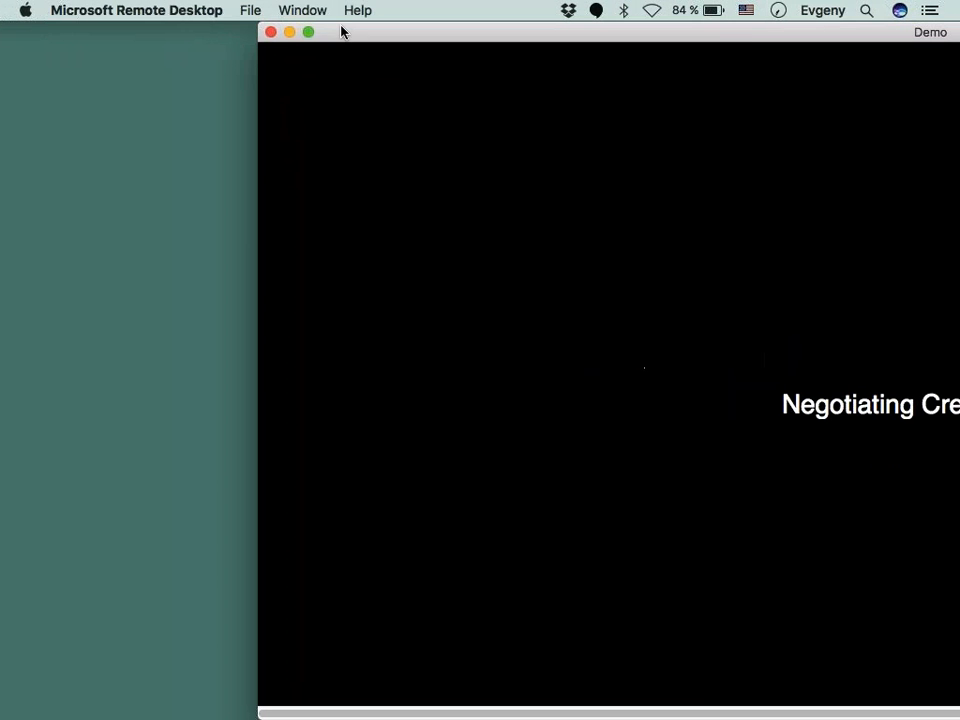
# - Move the Demo session window aside and view the remote desktop of the Exchange session
pyautogui.moveTo(223, 36); pyautogui.dragTo(152, 38)
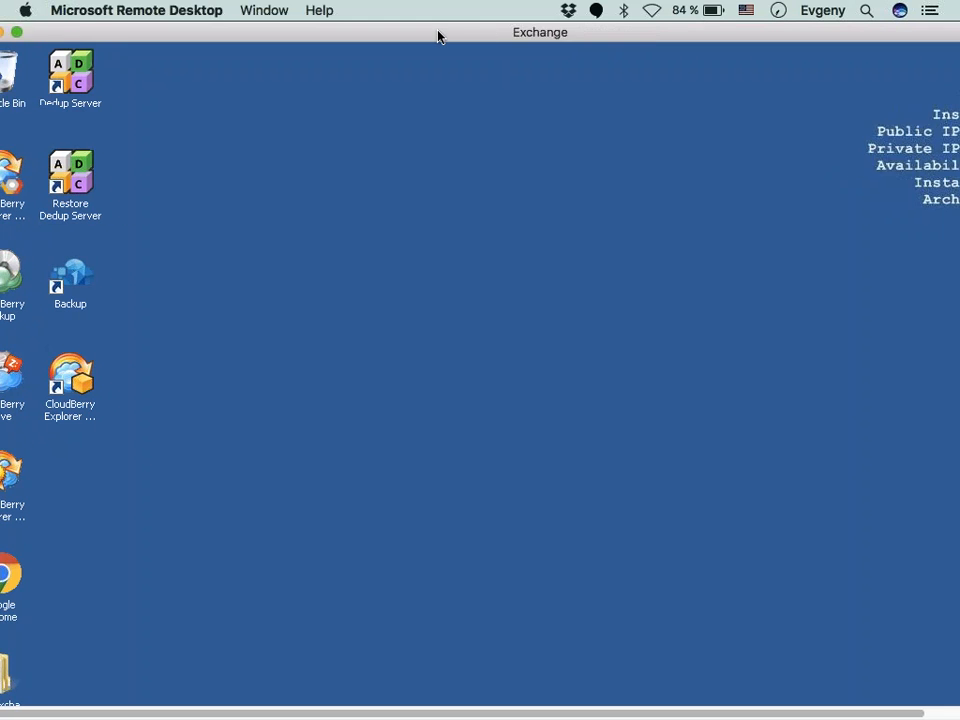
pyautogui.scroll(-5, 452, 465)
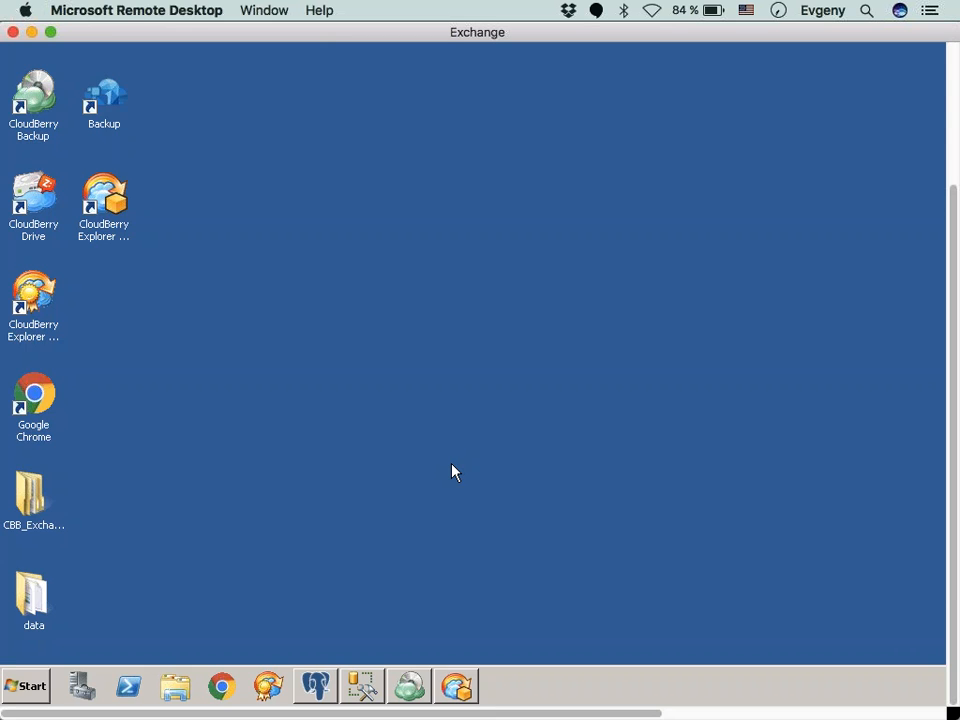
pyautogui.scroll(5, 452, 465)
pyautogui.scroll(-1, 452, 465)
pyautogui.scroll(-3, 452, 470)
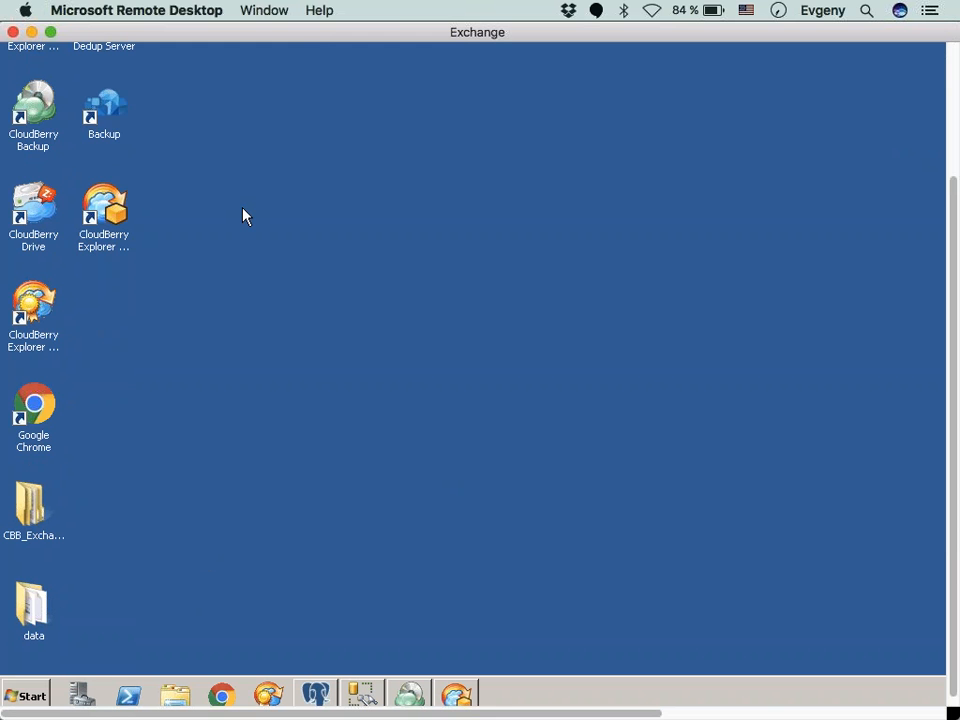
# - Switch back to the browser's RMM console, review the Remote Desktop connection's public IP and port, and close the details
pyautogui.hotkey('ctrl', 'Right')
pyautogui.hotkey('ctrl', 'Right')
pyautogui.hotkey('ctrl', 'Right')
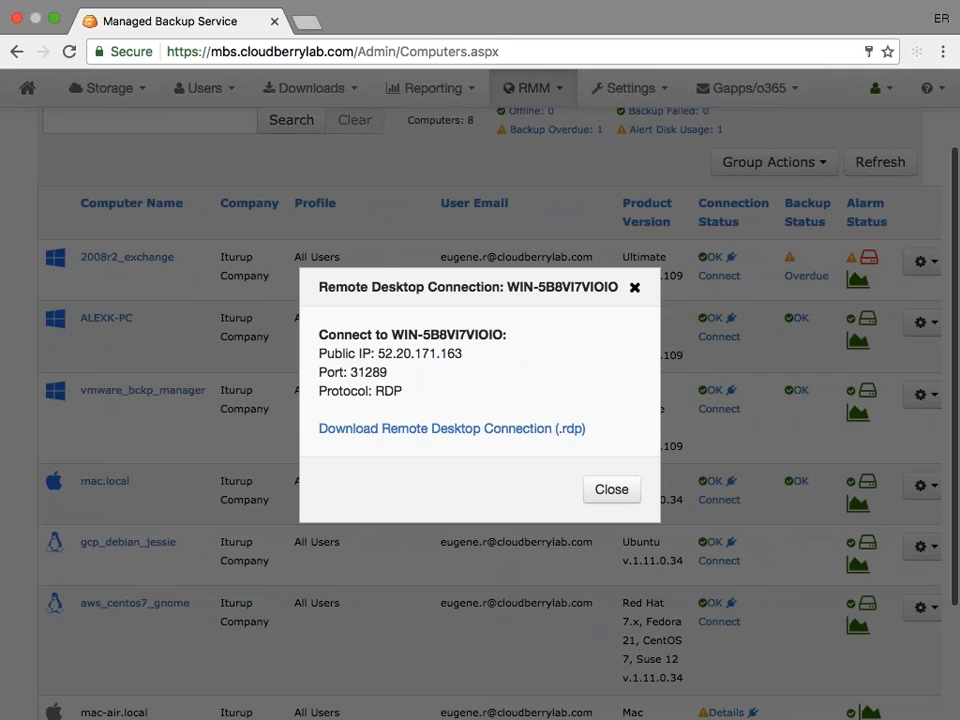
pyautogui.moveTo(379, 354); pyautogui.dragTo(467, 349)
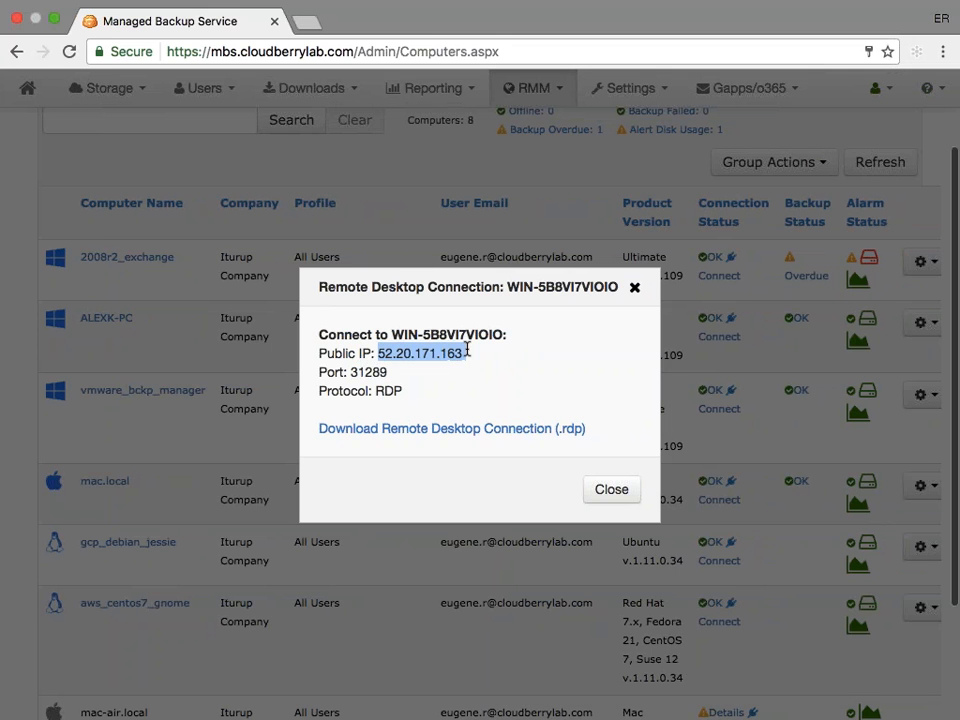
pyautogui.doubleClick(370, 372)
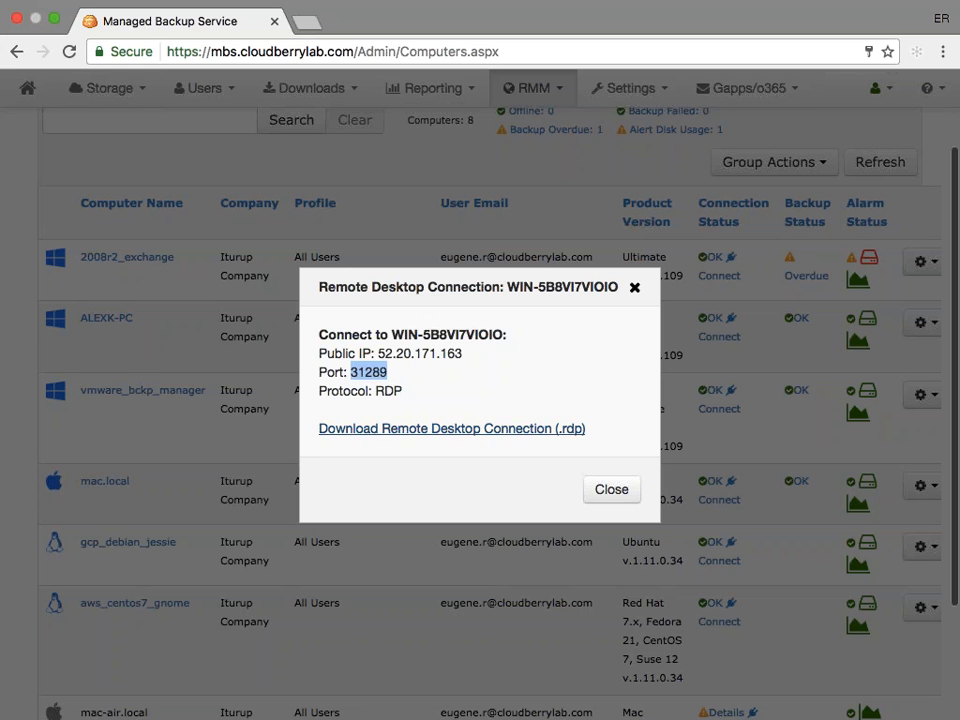
pyautogui.click(608, 490)
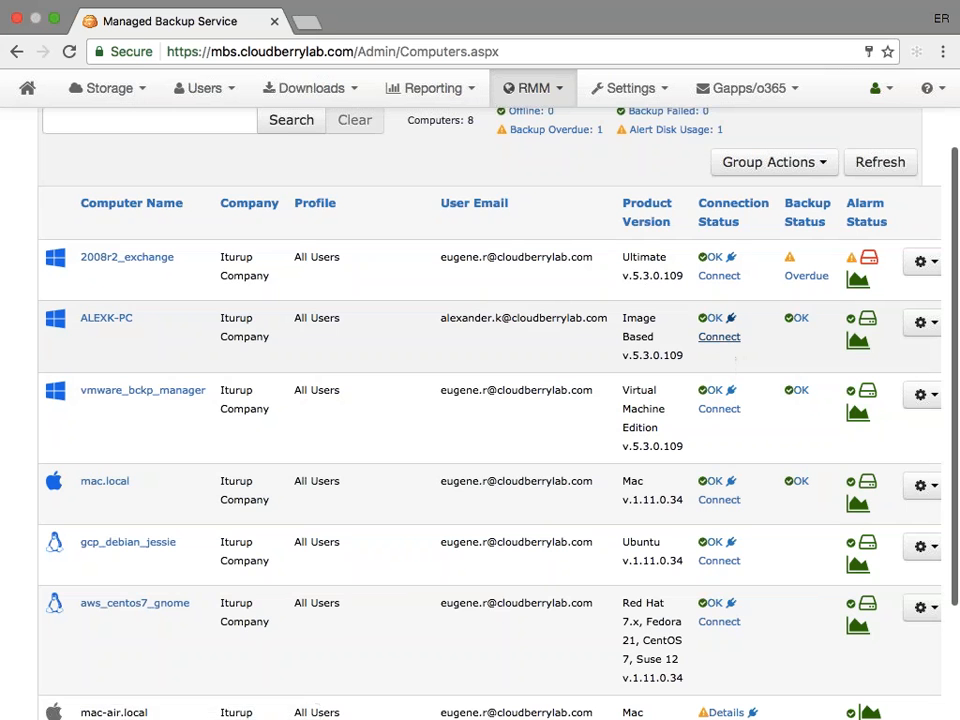
# - Connect to ALEXK-PC using the Initiate Remote Assistance option
pyautogui.click(724, 341)
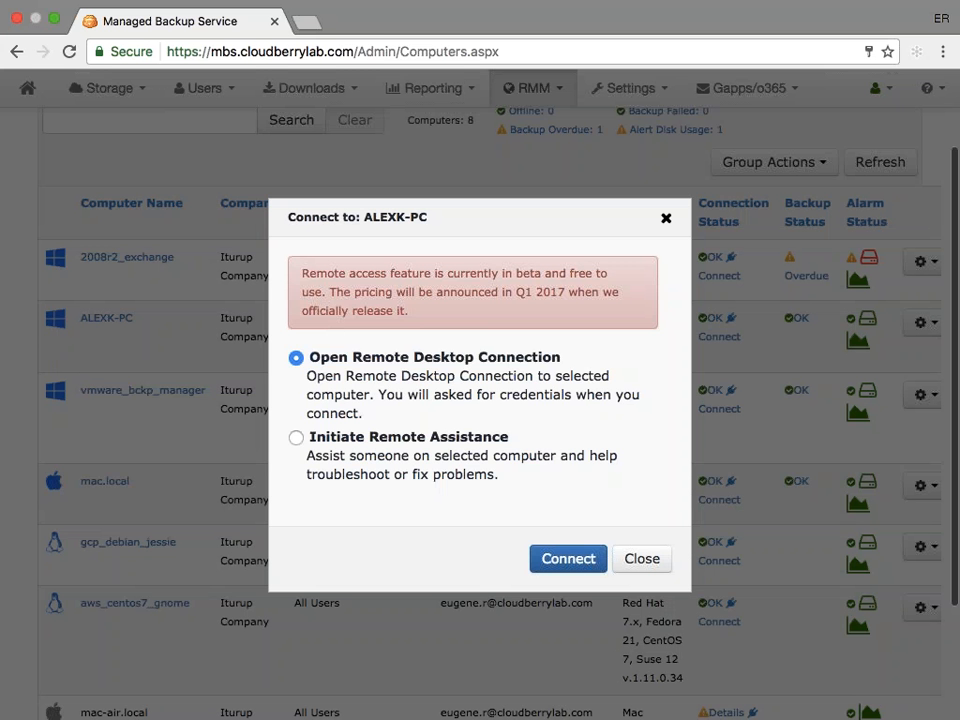
pyautogui.click(296, 438)
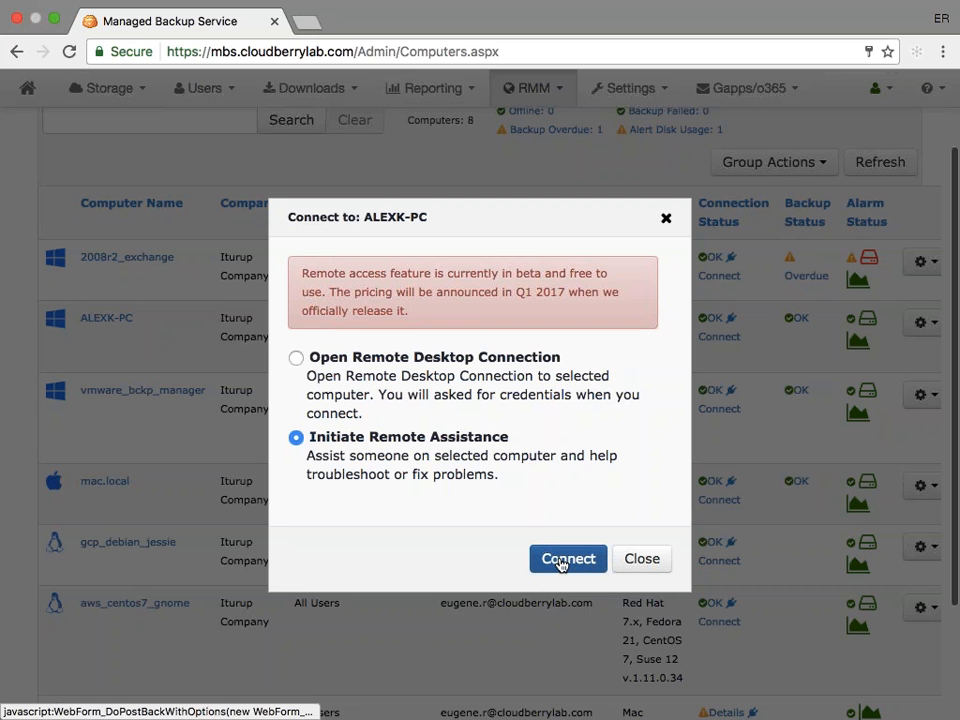
pyautogui.click(433, 375)
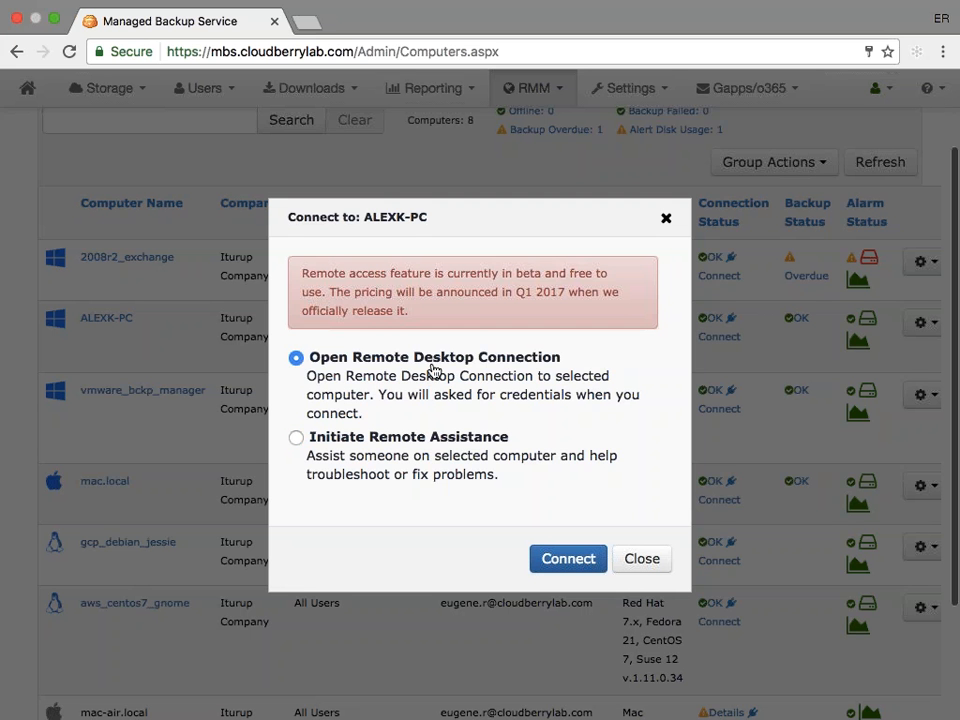
pyautogui.click(420, 437)
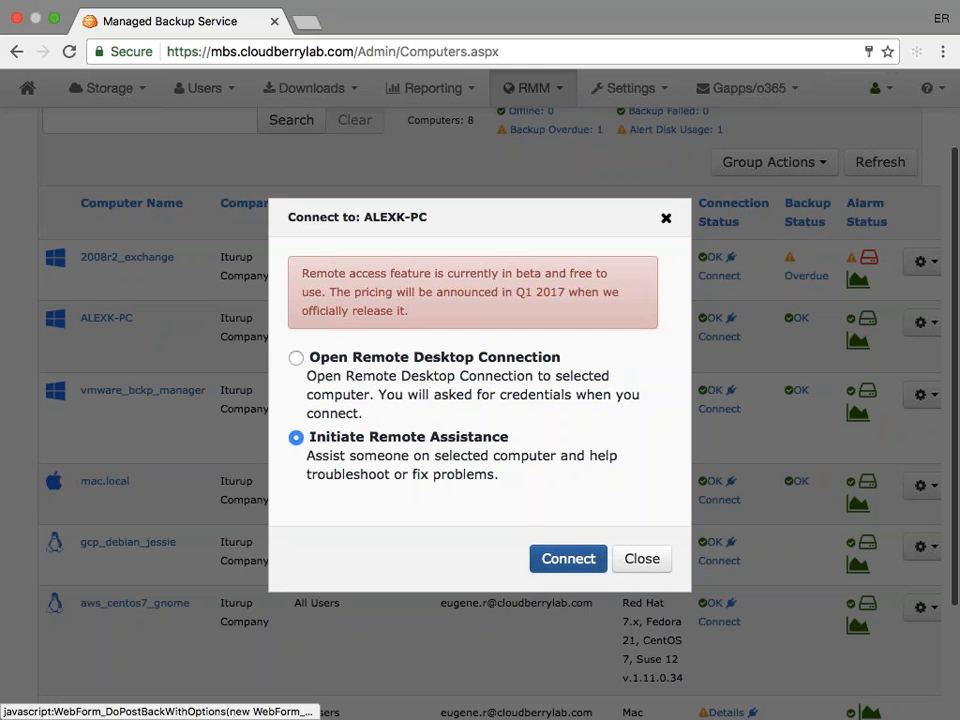
pyautogui.click(560, 556)
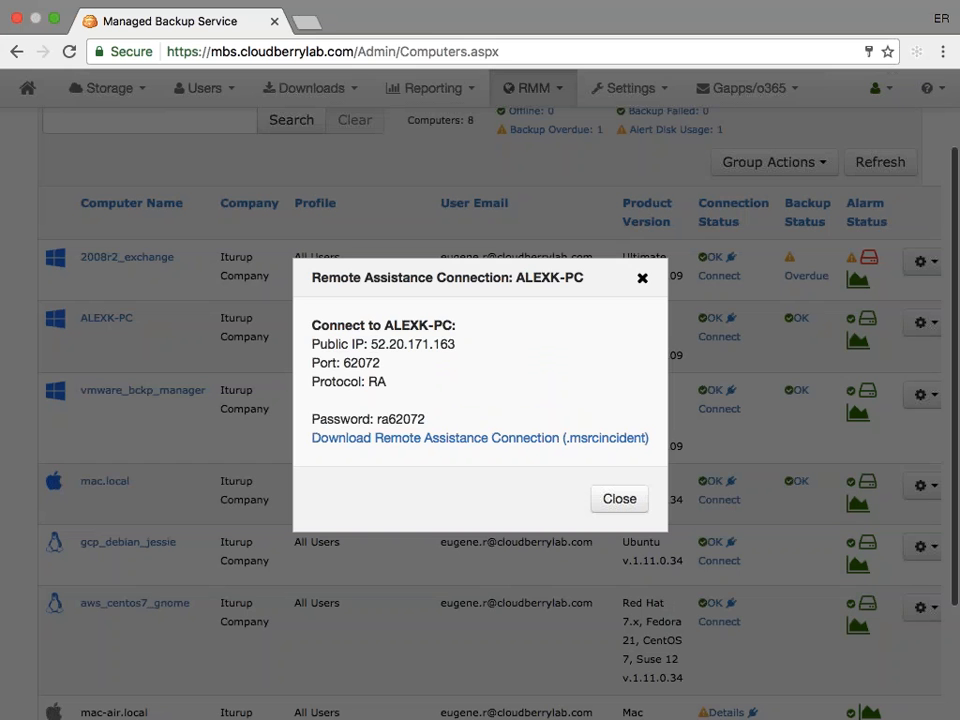
# - Review the public IP and port of ALEXK-PC's Remote Assistance connection and close the details
pyautogui.moveTo(372, 344); pyautogui.dragTo(458, 346)
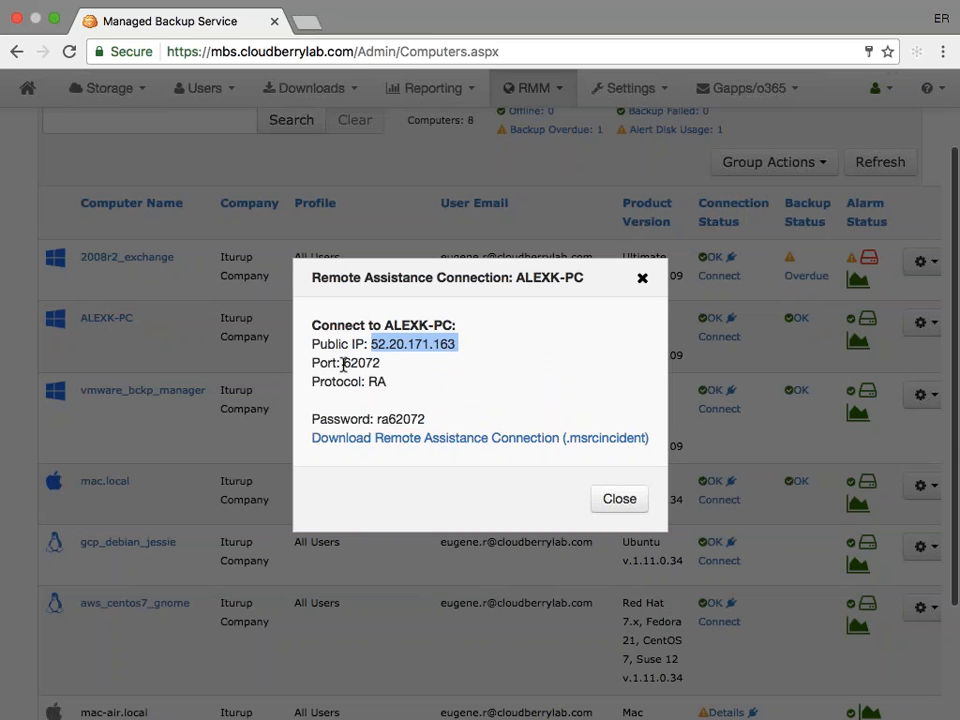
pyautogui.moveTo(373, 344); pyautogui.dragTo(454, 343)
pyautogui.click(452, 343)
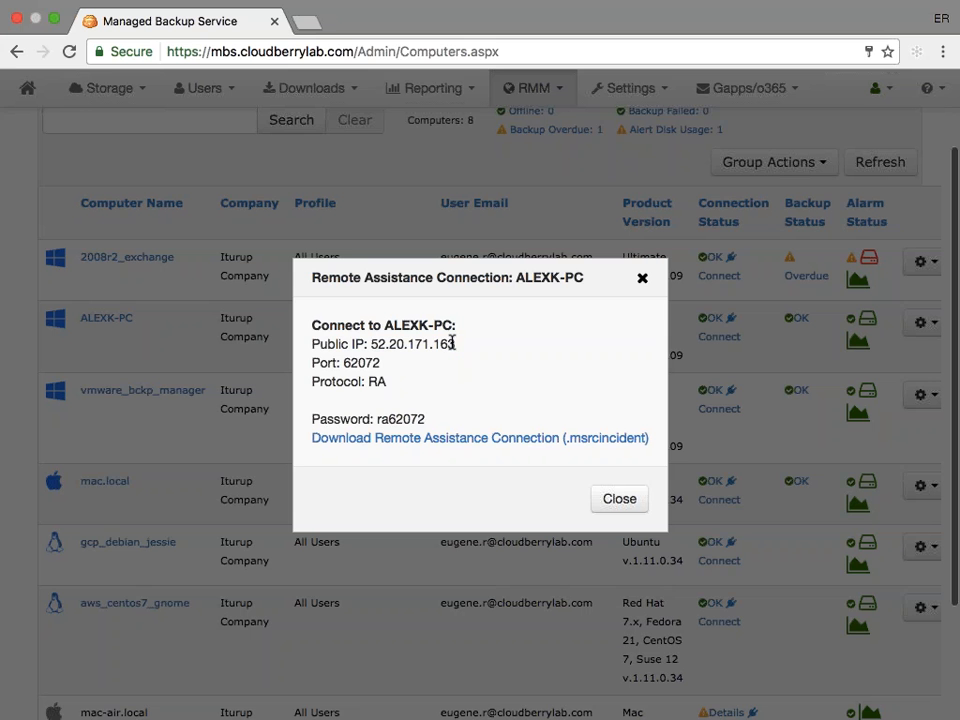
pyautogui.doubleClick(361, 362)
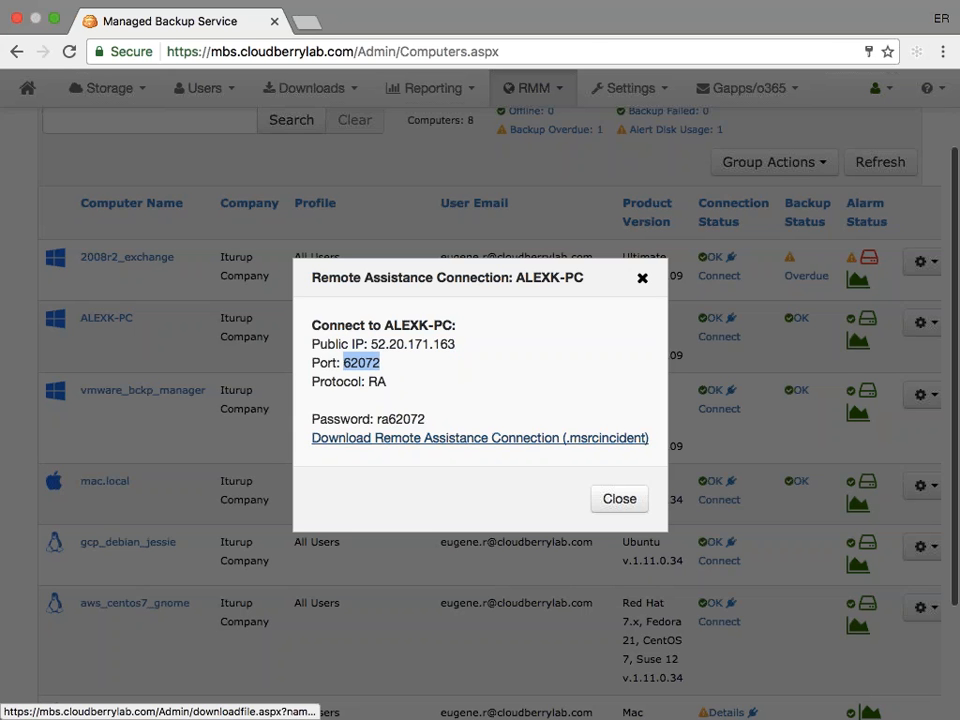
pyautogui.click(624, 506)
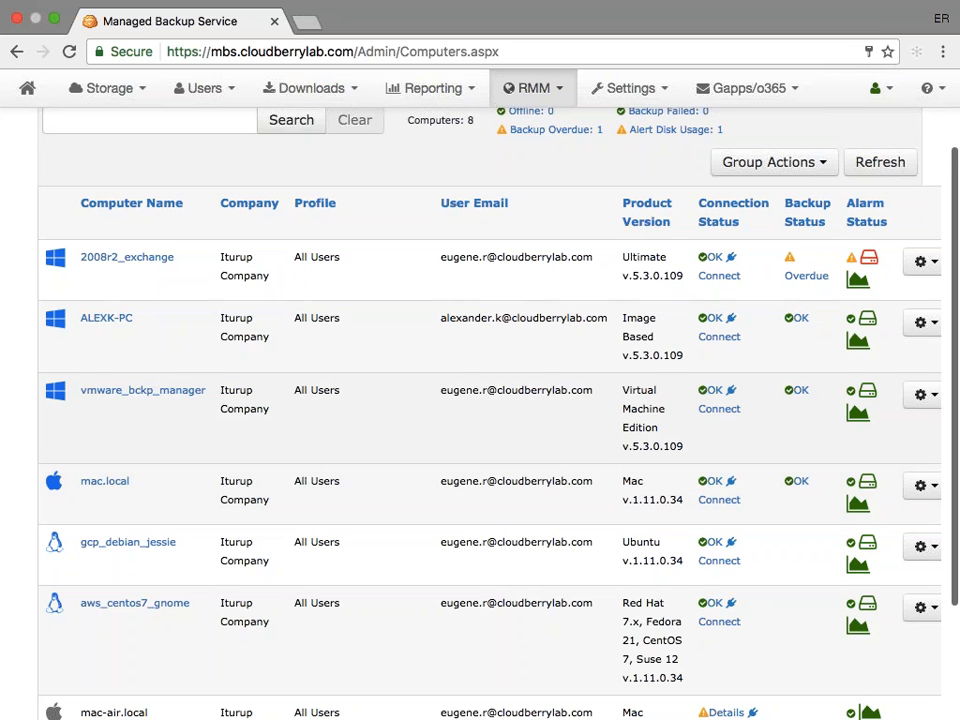
# - Open an SSH connection to the gcp_debian_jessie computer
pyautogui.scroll(-1, 714, 439)
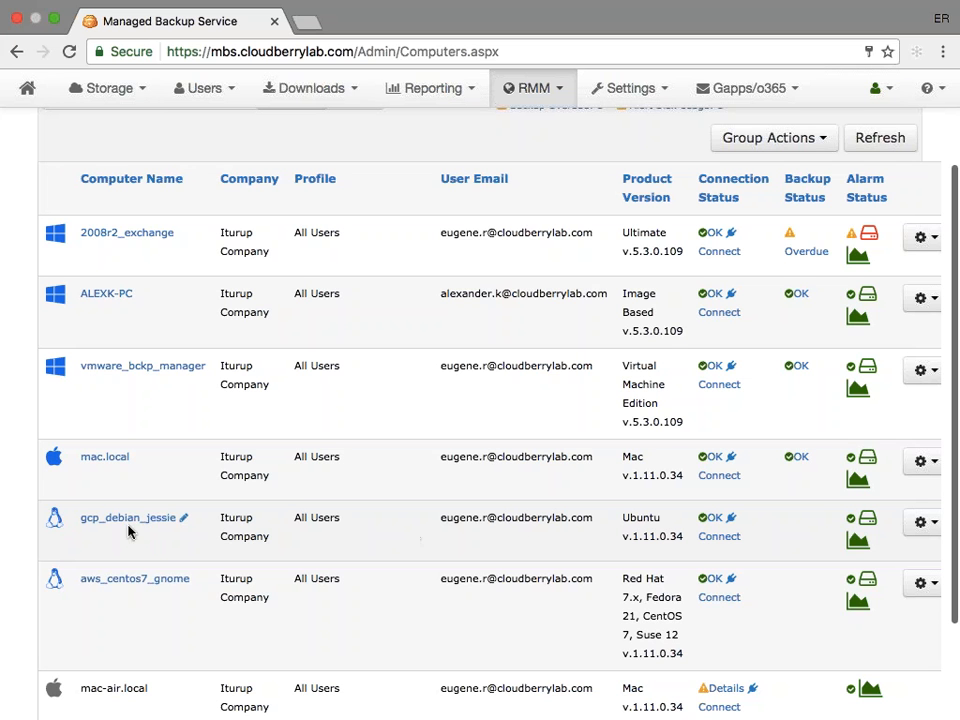
pyautogui.click(720, 538)
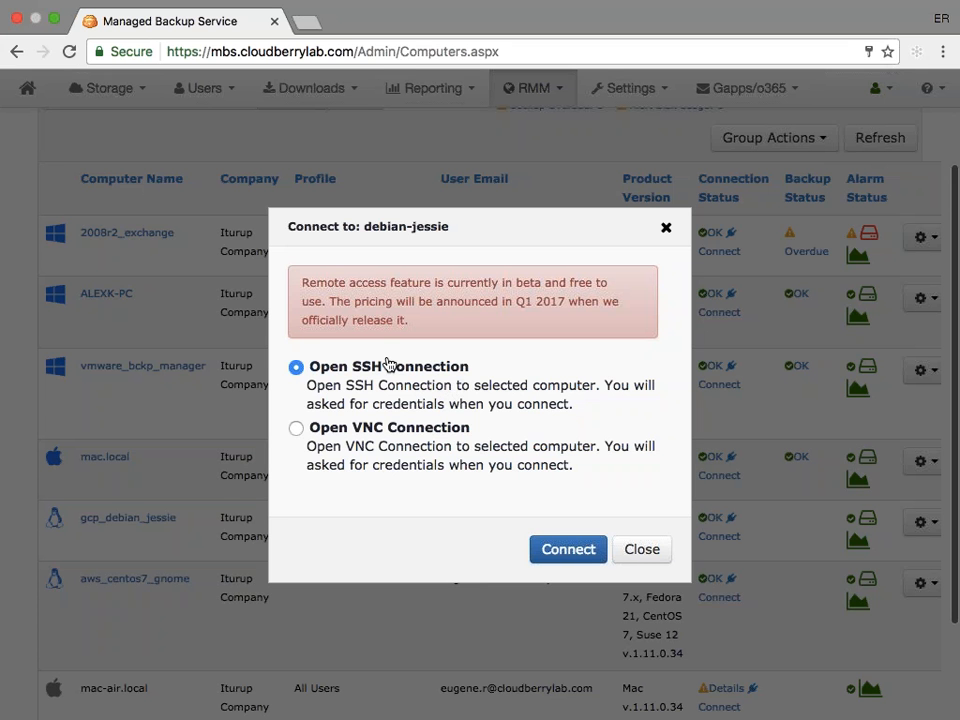
pyautogui.click(546, 559)
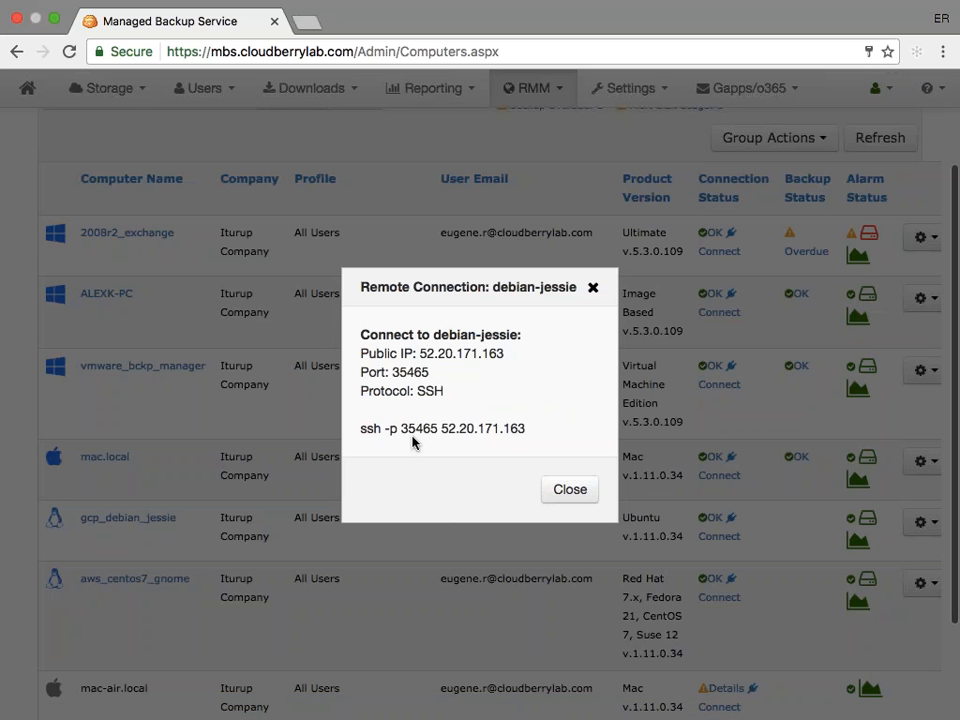
# - Review the public IP, port and protocol in debian-jessie's SSH connection details
pyautogui.moveTo(420, 353); pyautogui.dragTo(497, 358)
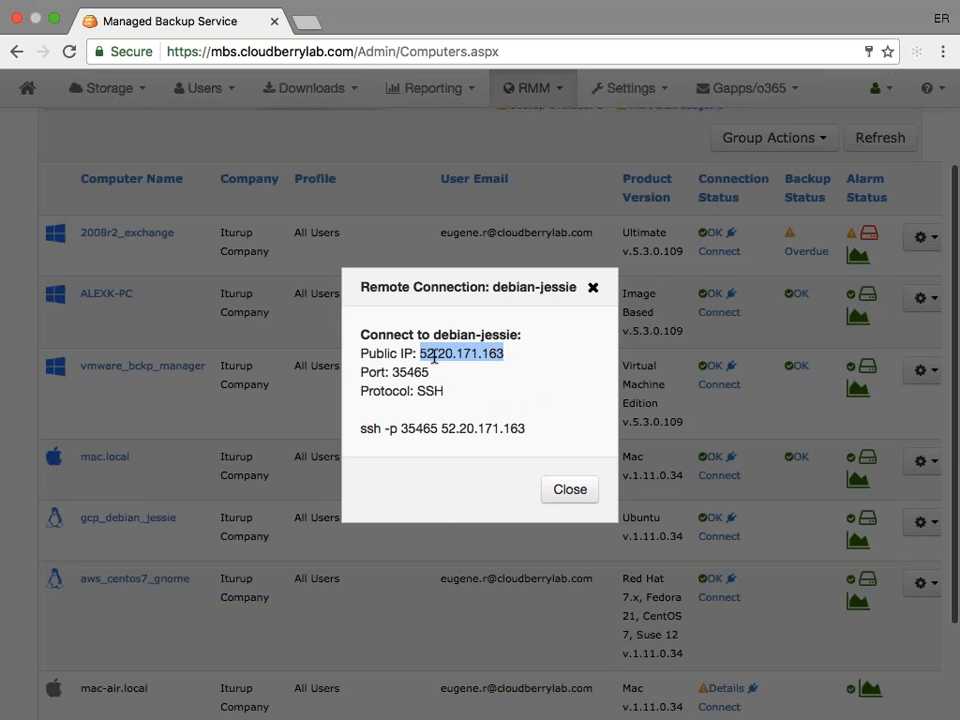
pyautogui.doubleClick(410, 372)
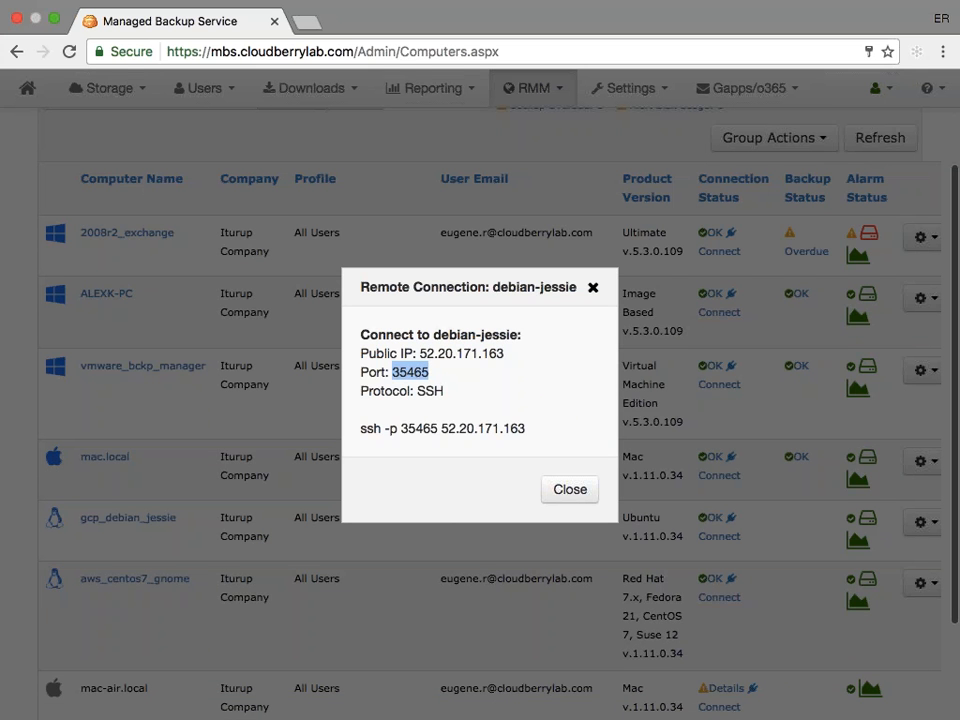
pyautogui.doubleClick(424, 390)
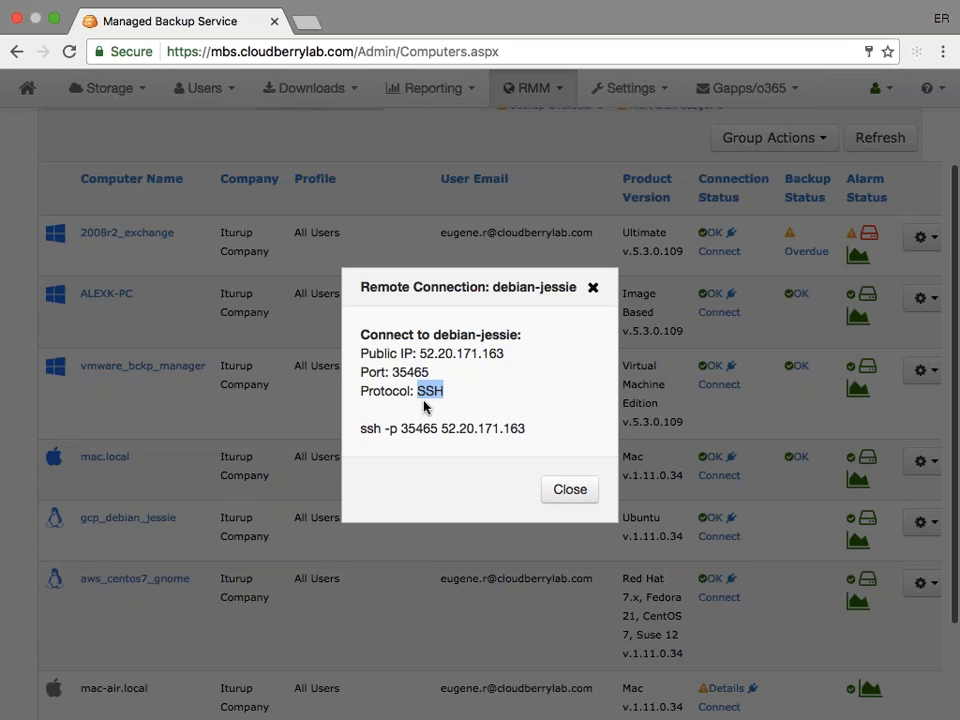
# - Copy the port option and IP address from the displayed ssh command and switch to the terminal's home-directory pane
pyautogui.click(525, 428)
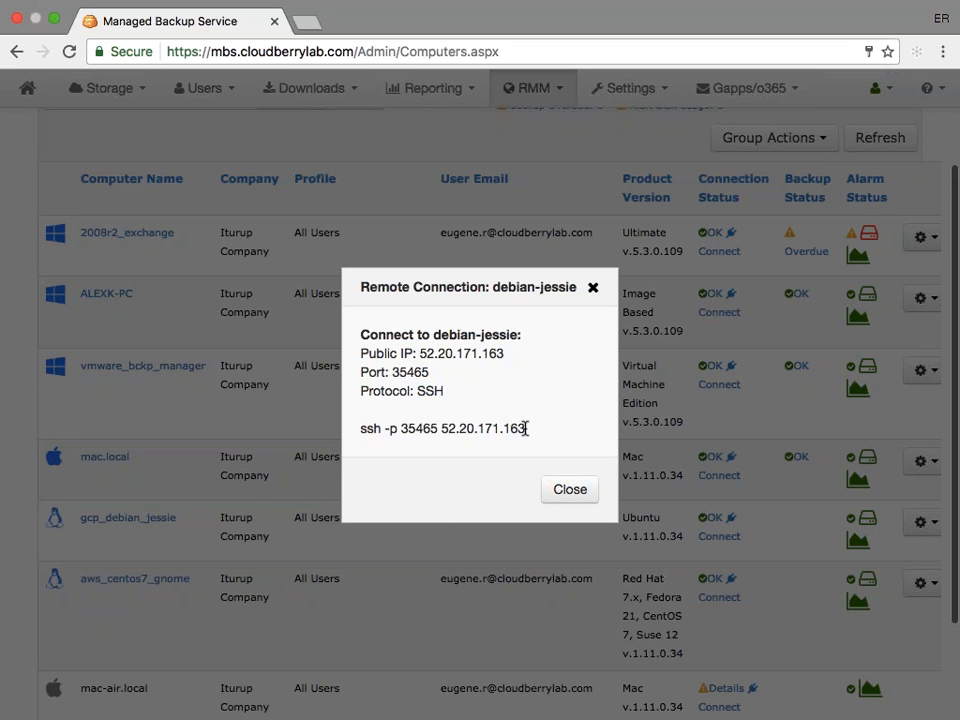
pyautogui.moveTo(525, 428); pyautogui.dragTo(383, 430)
pyautogui.press('super+c')
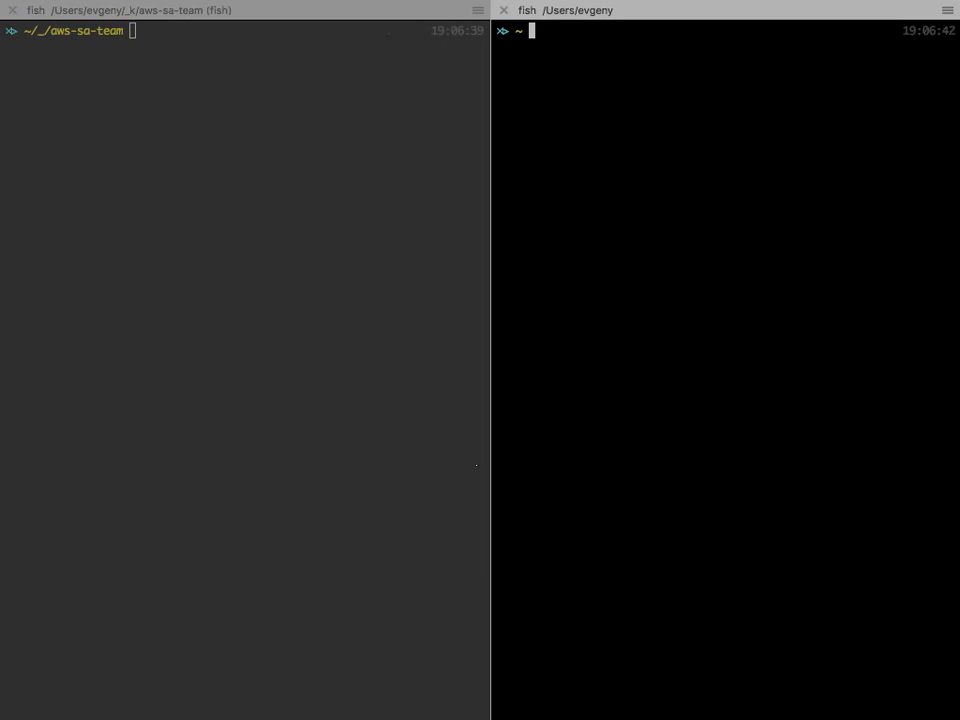
pyautogui.click(392, 420)
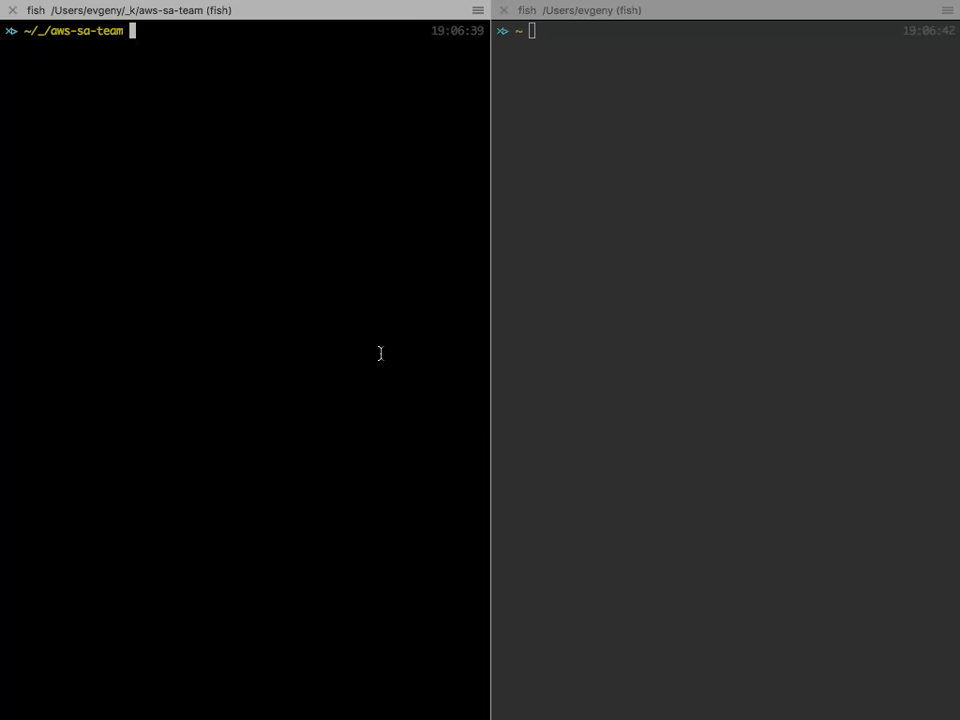
pyautogui.press('super+bracketright')
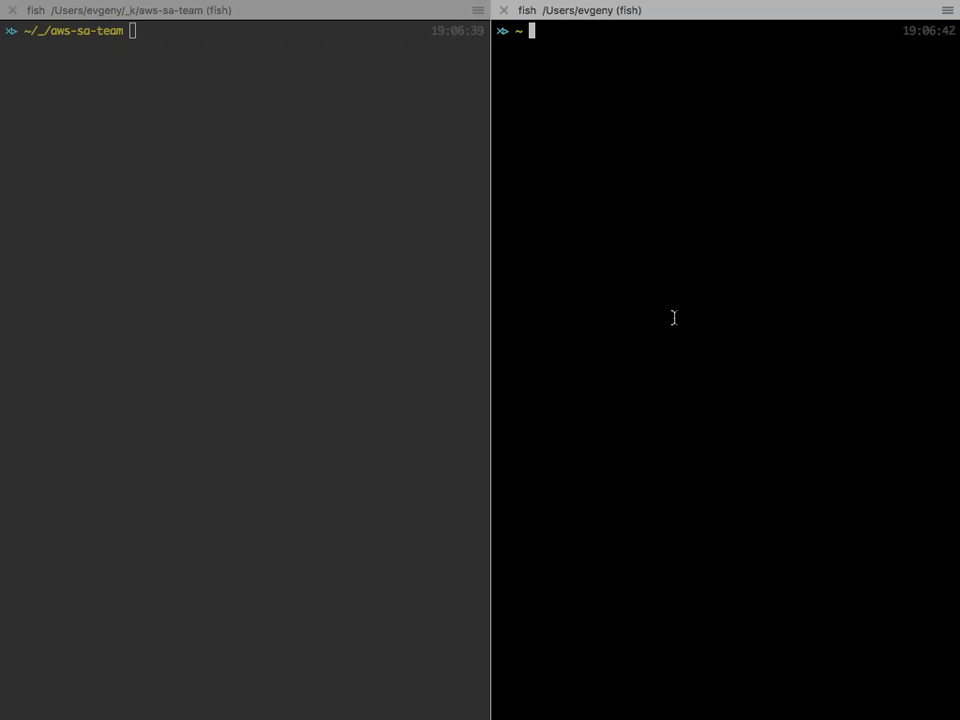
# - Begin an ssh command with the account's user name and @, followed by the copied -p 35465 52.20.171.163
pyautogui.write('ssh ')
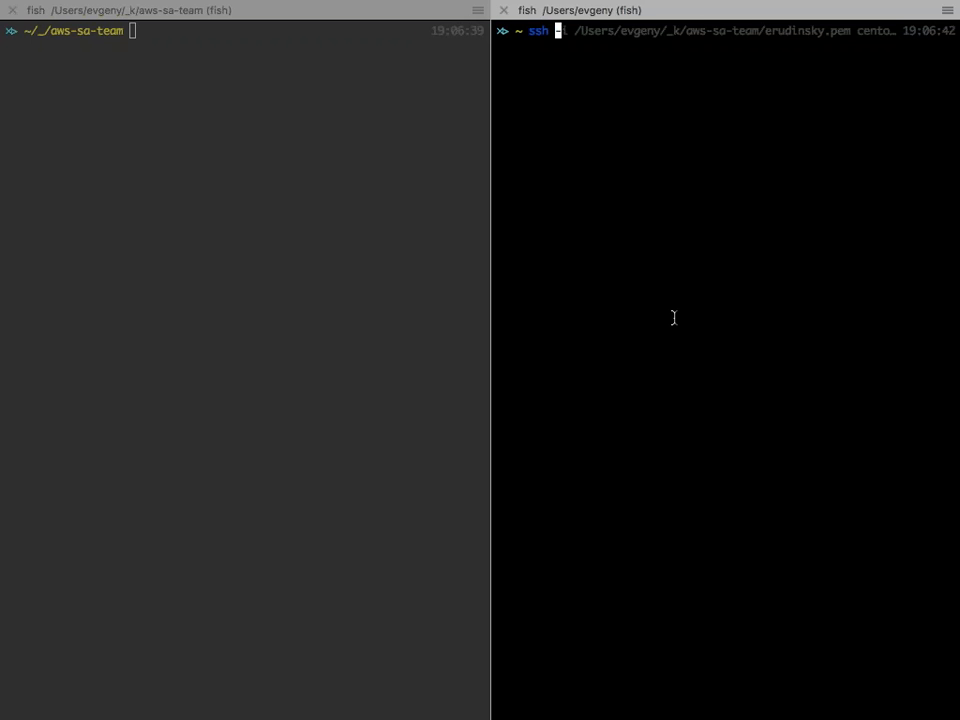
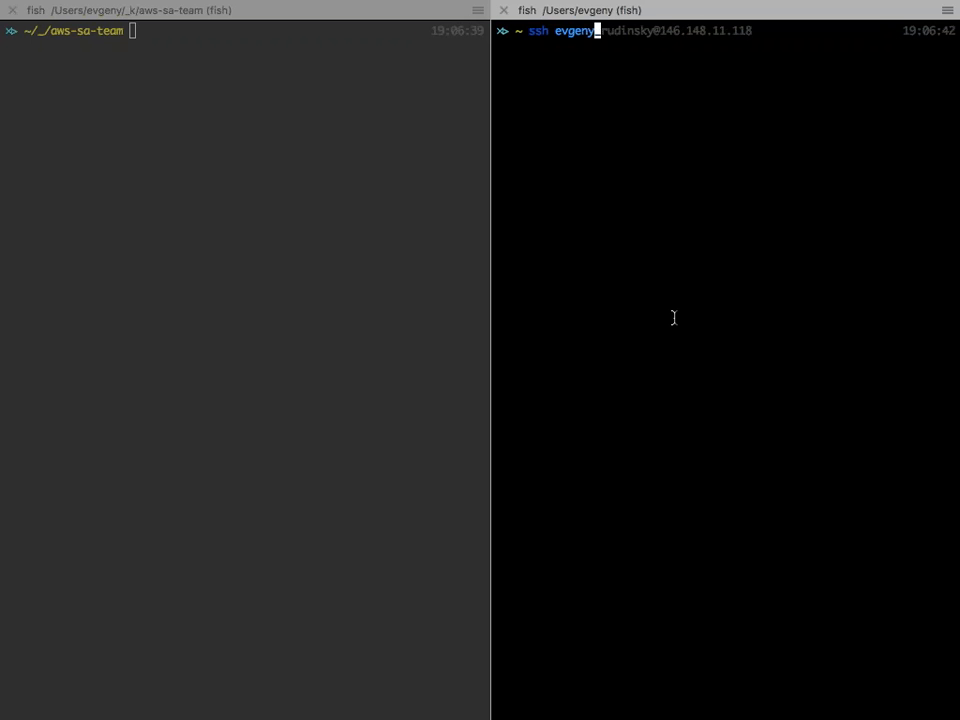
pyautogui.press('super+v')
# - Insert the port option -p 35465 before the user name in the ssh command
pyautogui.press('Left')
pyautogui.press('Left')
pyautogui.press('Left')
pyautogui.press('Left')
pyautogui.press('Left')
pyautogui.press('Left')
pyautogui.press('Left')
pyautogui.press('Left')
pyautogui.press('Left')
pyautogui.press('Left')
pyautogui.press('Left')
pyautogui.press('Left')
pyautogui.press('Left')
pyautogui.press('Left')
pyautogui.press('Left')
pyautogui.press('Left')
pyautogui.press('Left')
pyautogui.press('Left')
pyautogui.press('Left')
pyautogui.press('Left')
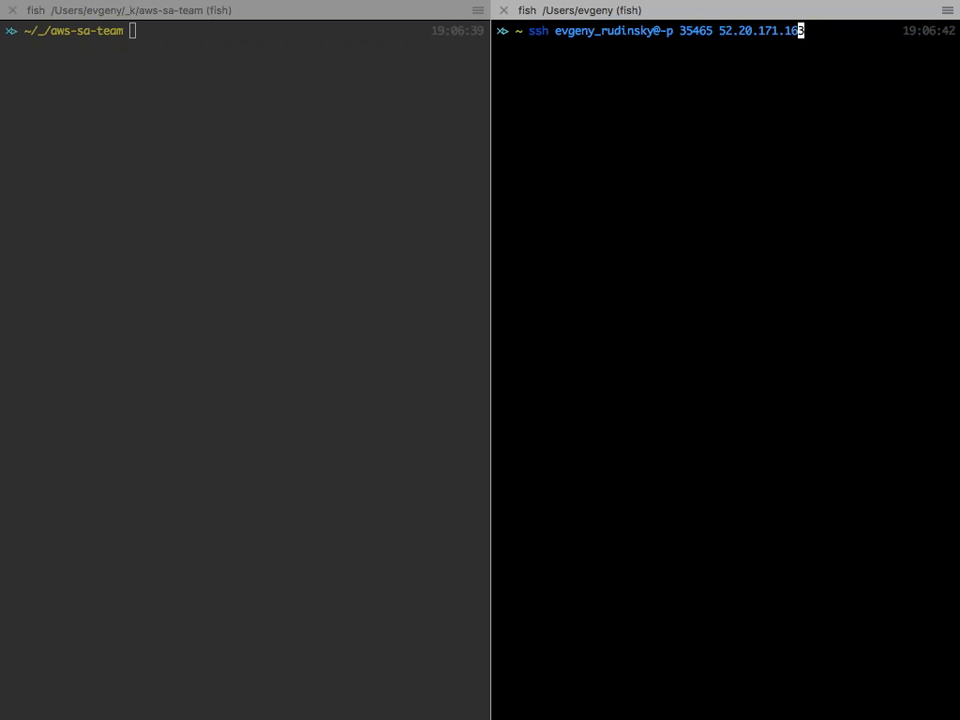
pyautogui.press('Left')
pyautogui.press('Left')
pyautogui.press('Left')
pyautogui.press('Left')
pyautogui.press('Left')
pyautogui.press('Left')
pyautogui.press('Left')
pyautogui.press('Left')
pyautogui.press('Left')
pyautogui.press('Left')
pyautogui.press('Left')
pyautogui.press('Left')
pyautogui.write('-p ')
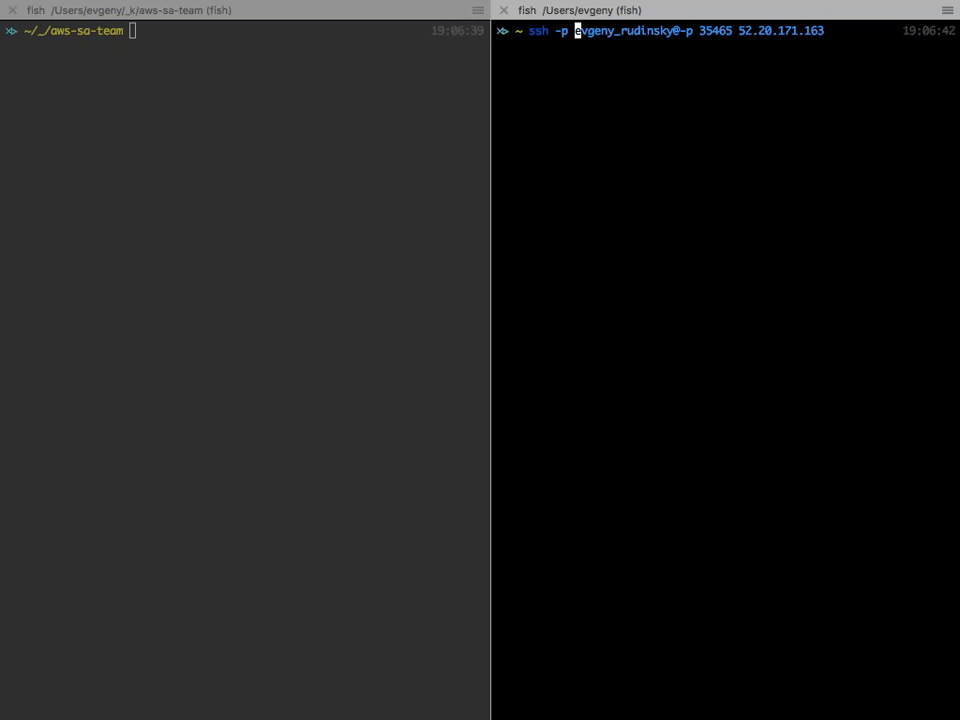
pyautogui.write('35')
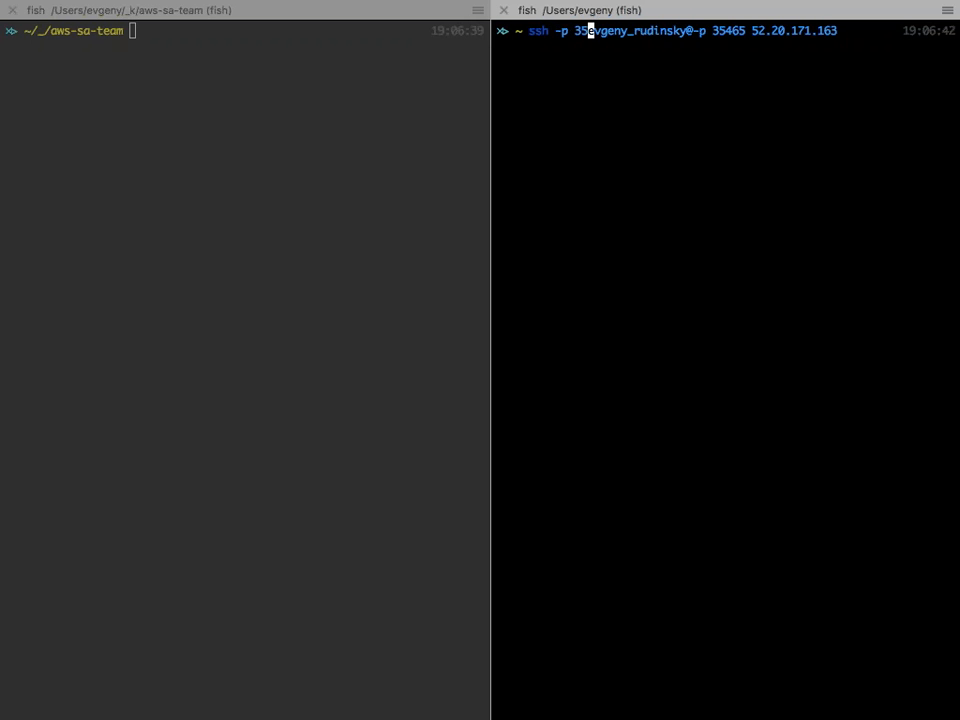
pyautogui.write('4')
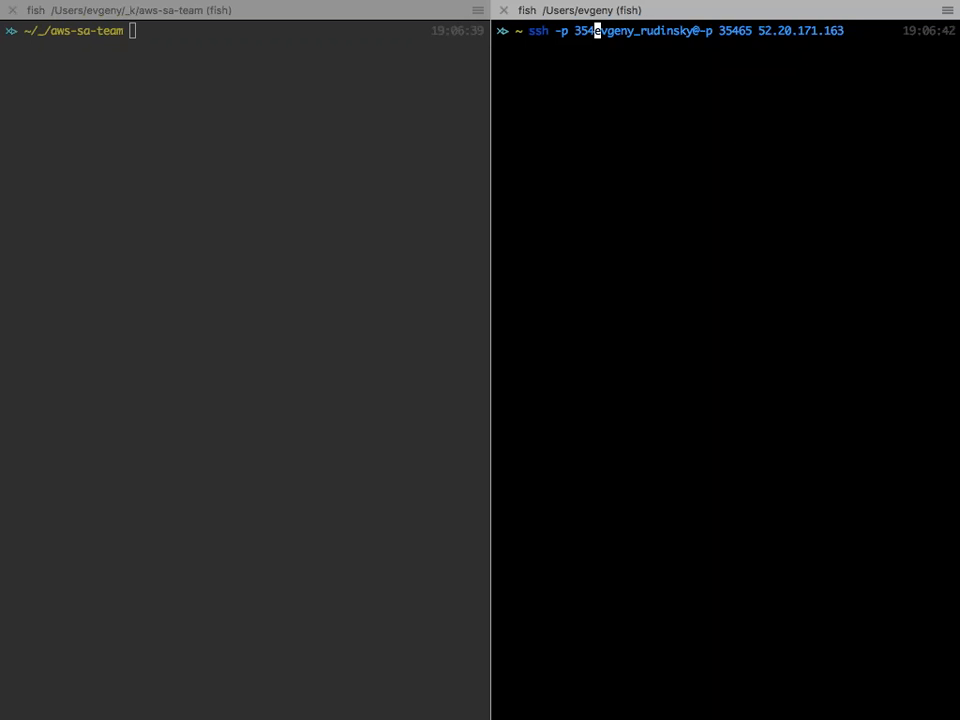
pyautogui.write('65')
# - Remove the duplicate port option between @ and the IP address, and point out the remaining -p 35465 in the ssh command
pyautogui.press('Right')
pyautogui.press('Right')
pyautogui.press('Right')
pyautogui.press('Right')
pyautogui.press('Right')
pyautogui.press('Right')
pyautogui.press('Right')
pyautogui.press('Right')
pyautogui.press('Right')
pyautogui.press('Right')
pyautogui.press('Right')
pyautogui.press('Right')
pyautogui.press('Right')
pyautogui.press('Right')
pyautogui.press('Right')
pyautogui.press('Right')
pyautogui.press('Right')
pyautogui.press('Right')
pyautogui.press('Right')
pyautogui.press('Right')
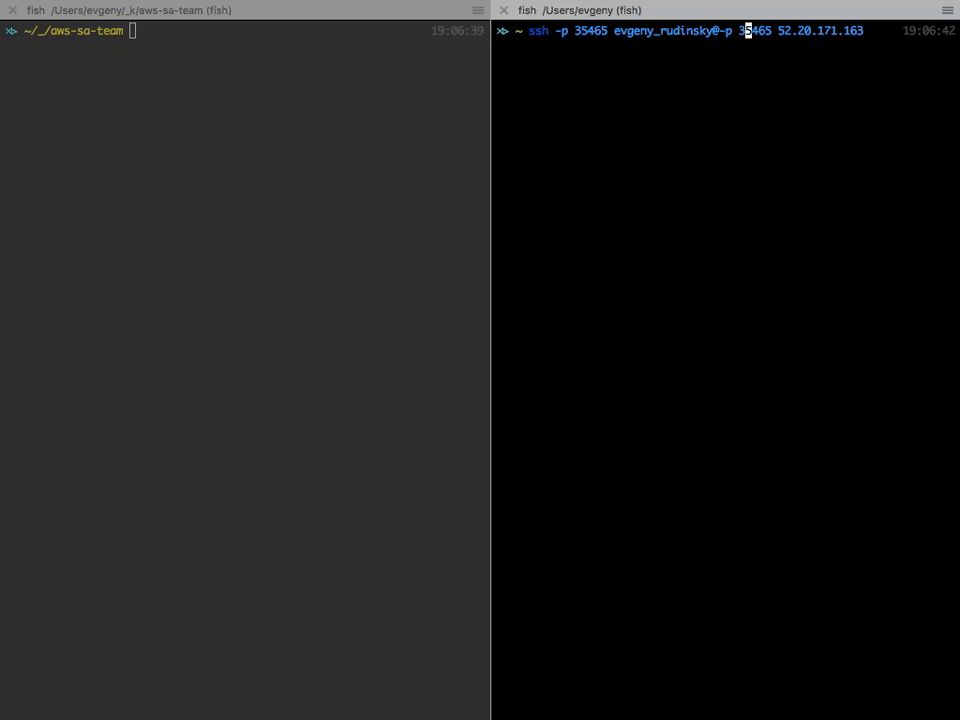
pyautogui.press('Right')
pyautogui.press('Right')
pyautogui.press('Right')
pyautogui.press('Right')
pyautogui.press('Right')
pyautogui.press('BackSpace')
pyautogui.press('BackSpace')
pyautogui.press('BackSpace')
pyautogui.press('BackSpace')
pyautogui.press('BackSpace')
pyautogui.press('BackSpace')
pyautogui.press('BackSpace')
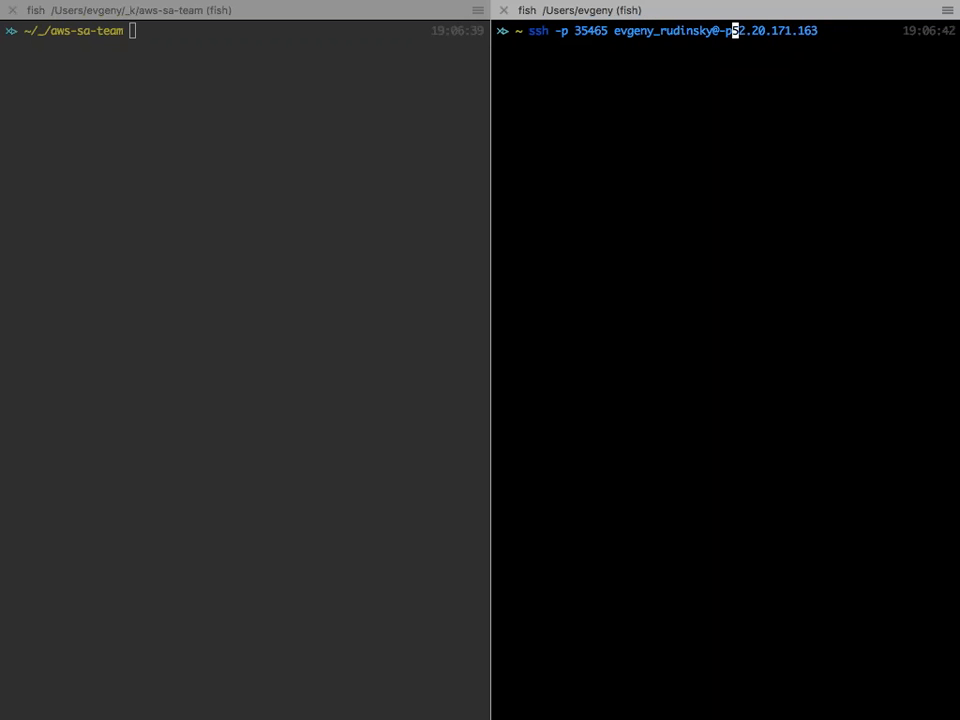
pyautogui.press('BackSpace')
pyautogui.press('BackSpace')
pyautogui.press('Right')
pyautogui.press('Right')
pyautogui.press('Right')
pyautogui.press('Right')
pyautogui.press('Right')
pyautogui.press('Right')
pyautogui.press('Right')
pyautogui.press('Right')
pyautogui.press('Right')
pyautogui.press('Right')
pyautogui.press('Right')
pyautogui.press('Right')
pyautogui.press('Right')
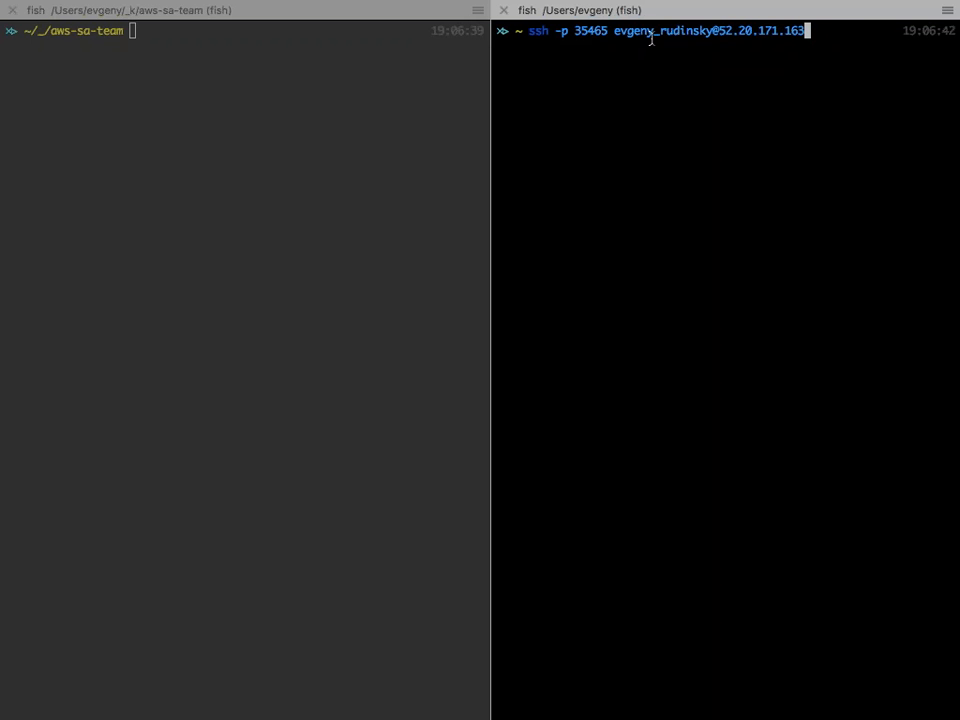
pyautogui.moveTo(556, 31); pyautogui.dragTo(608, 40)
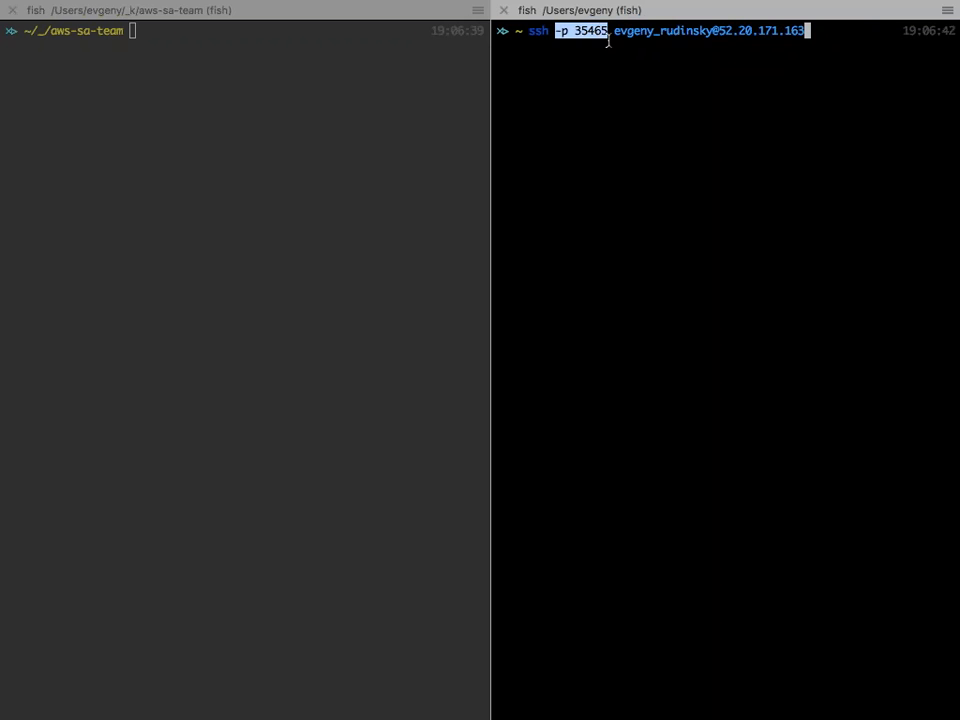
pyautogui.click(825, 101)
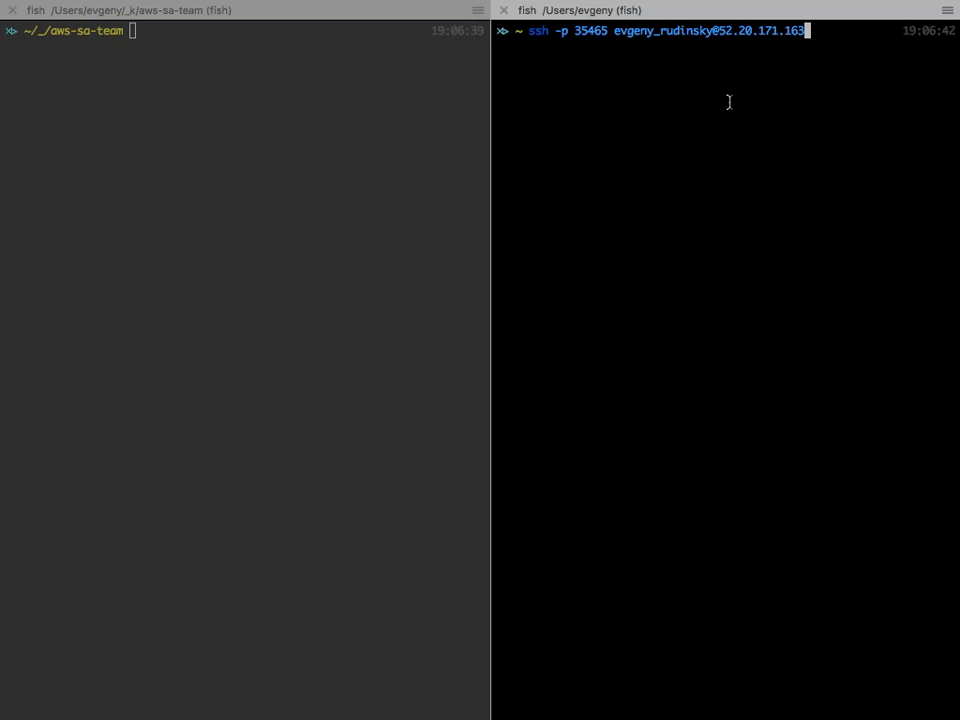
# - Run the ssh command and answer yes to trust the host at 52.20.171.163, port 35465
pyautogui.press('Return')
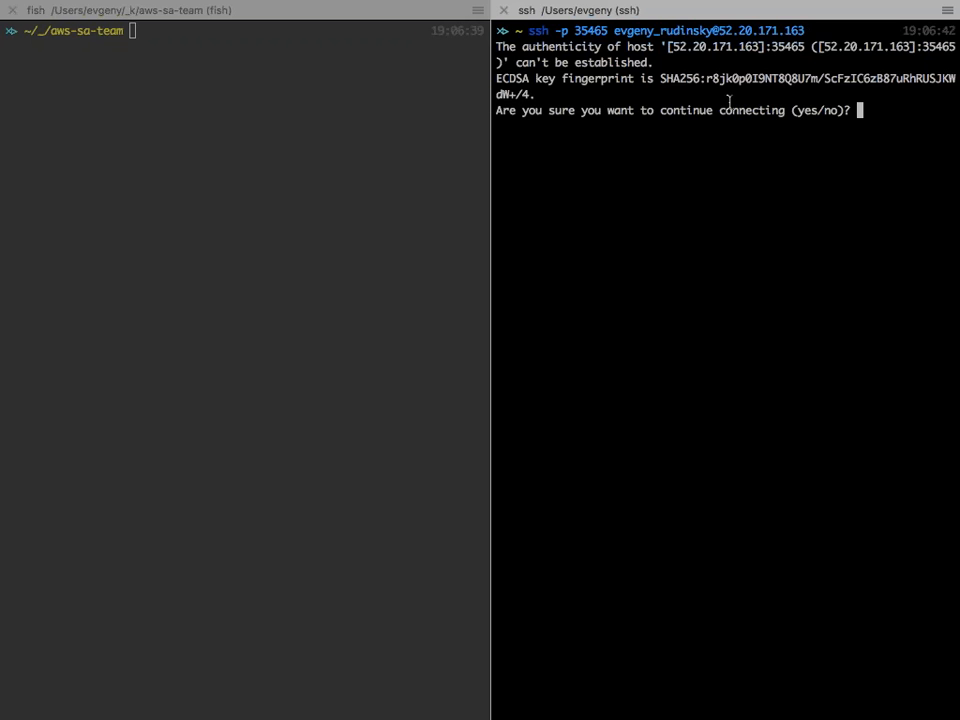
pyautogui.write('yes')
pyautogui.press('Return')
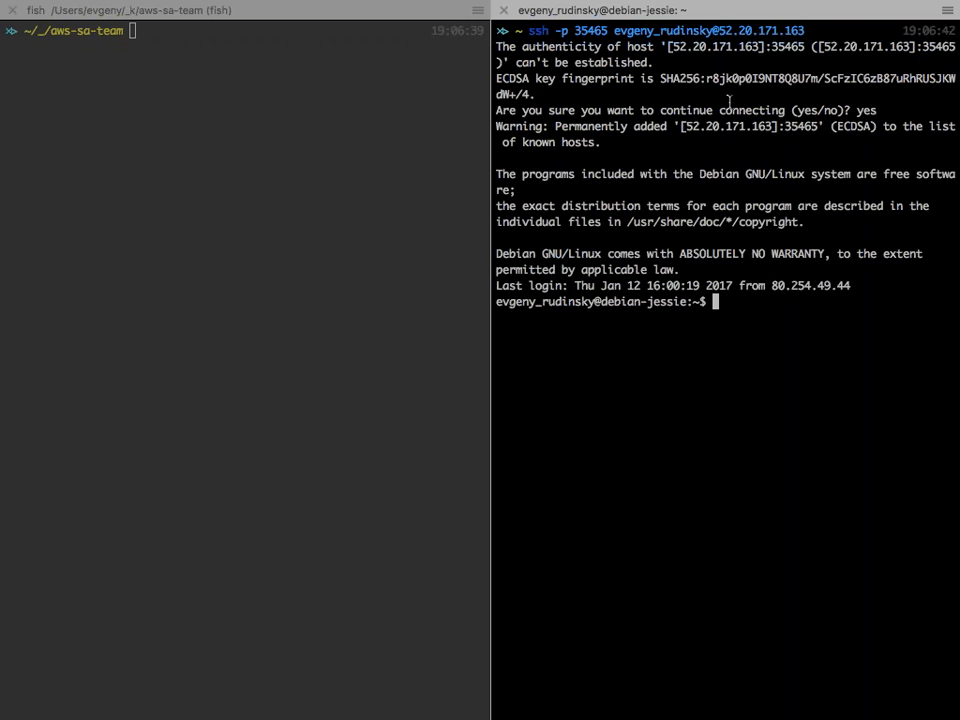
# - Clear the output in the remote shell session and point out the debian-jessie host name in its prompt
pyautogui.write('clear')
pyautogui.press('Return')
pyautogui.press('Return')
pyautogui.press('Return')
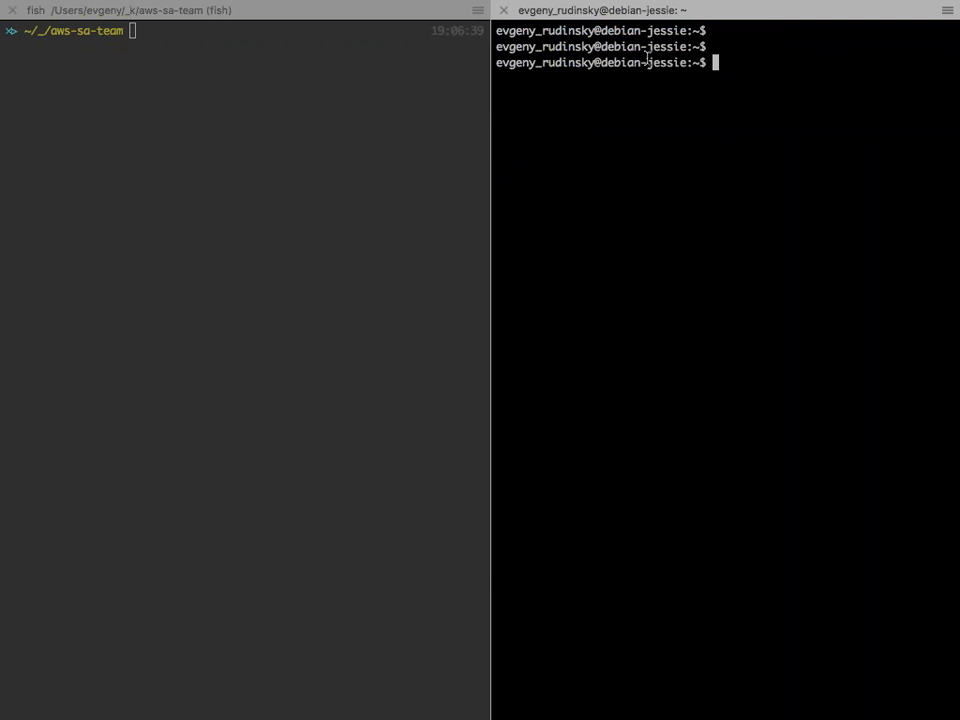
pyautogui.moveTo(706, 62); pyautogui.dragTo(598, 67)
pyautogui.click(591, 67)
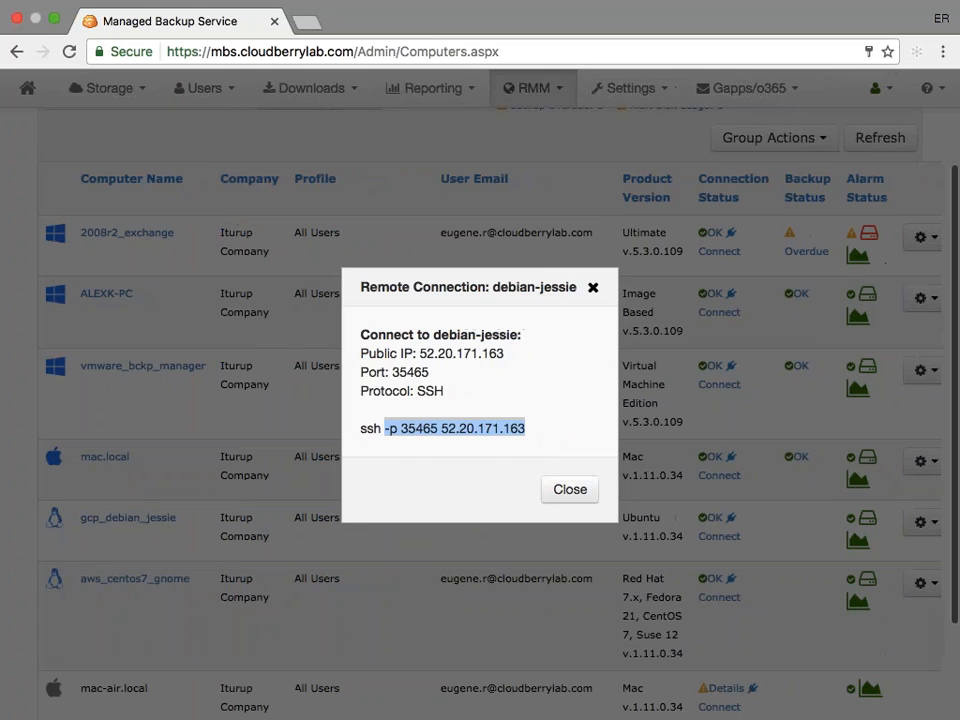
# - Return to the browser and dismiss the remote connection details for debian-jessie
pyautogui.doubleClick(386, 391)
pyautogui.click(386, 391)
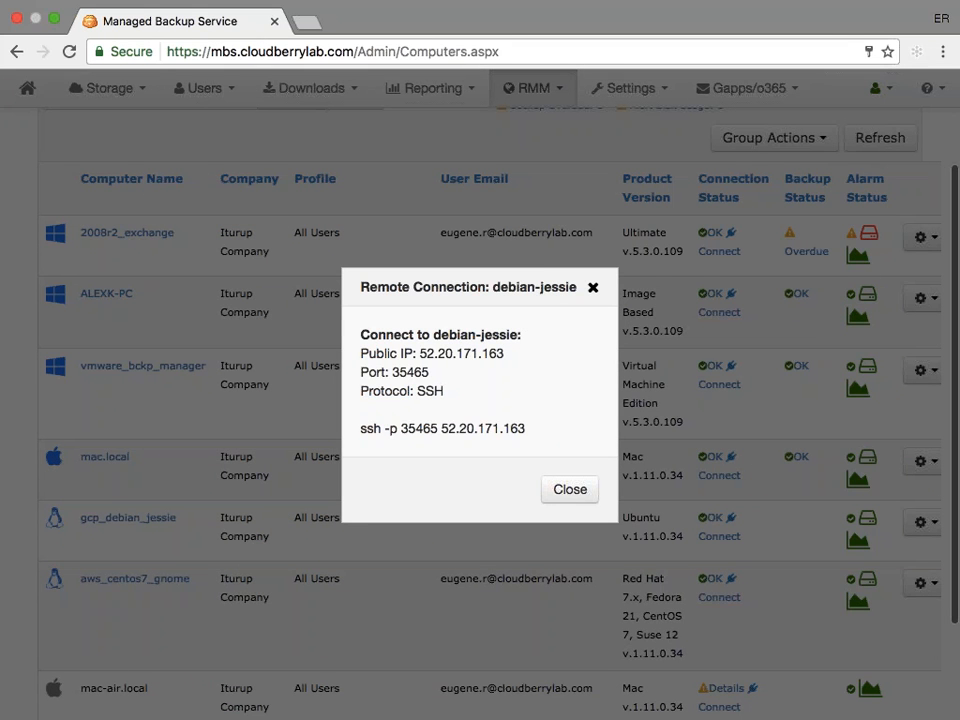
pyautogui.click(569, 490)
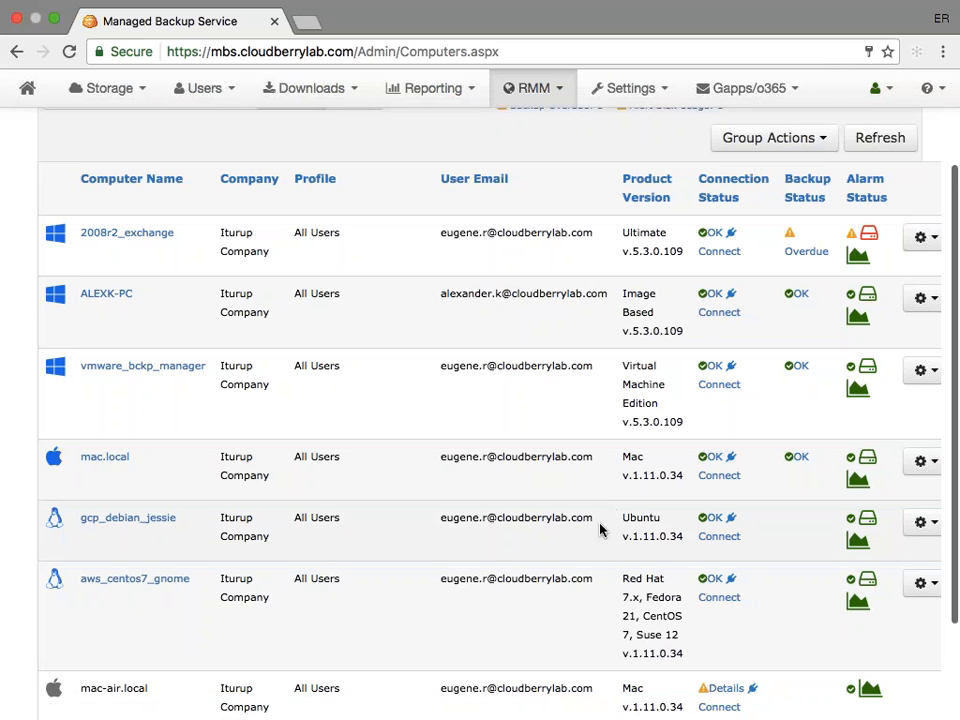
# - Request a VNC connection to the aws_centos7_gnome computer
pyautogui.scroll(-1, 560, 540)
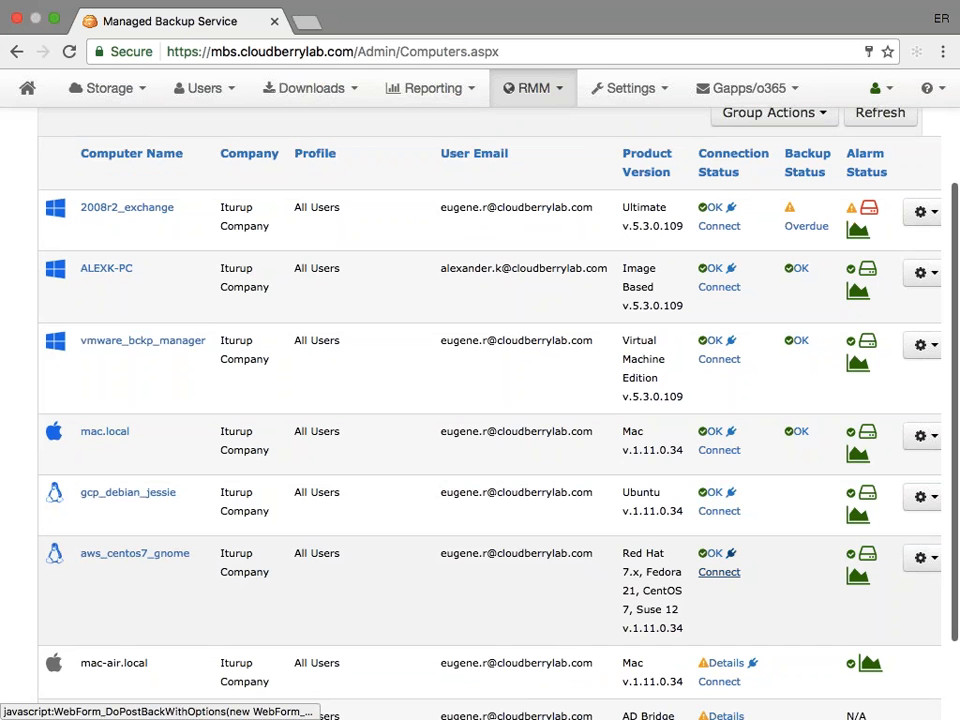
pyautogui.click(719, 572)
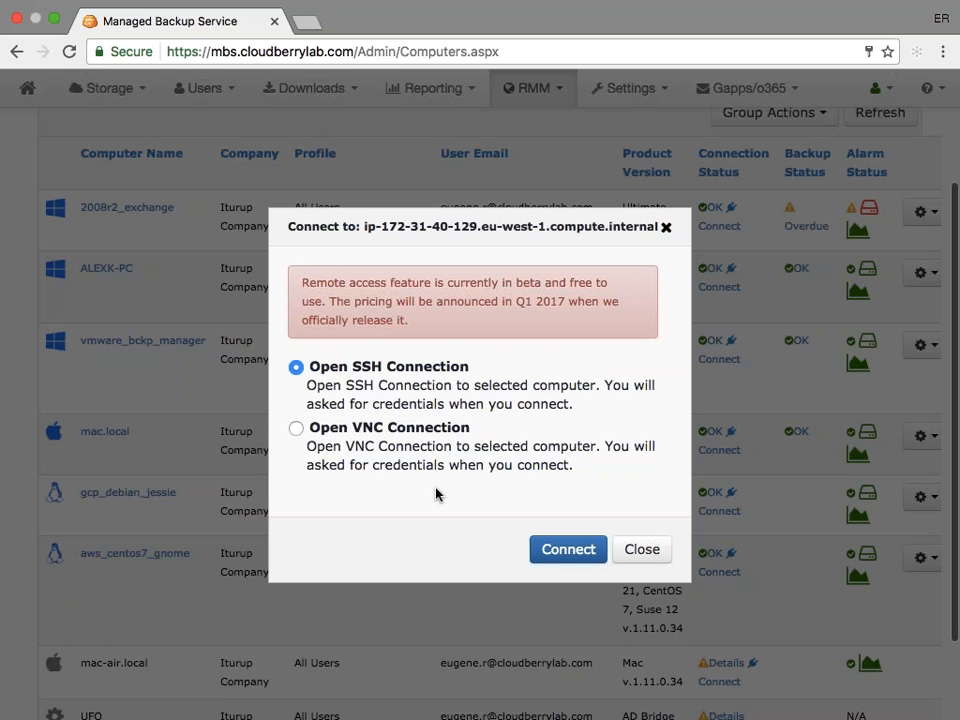
pyautogui.click(296, 428)
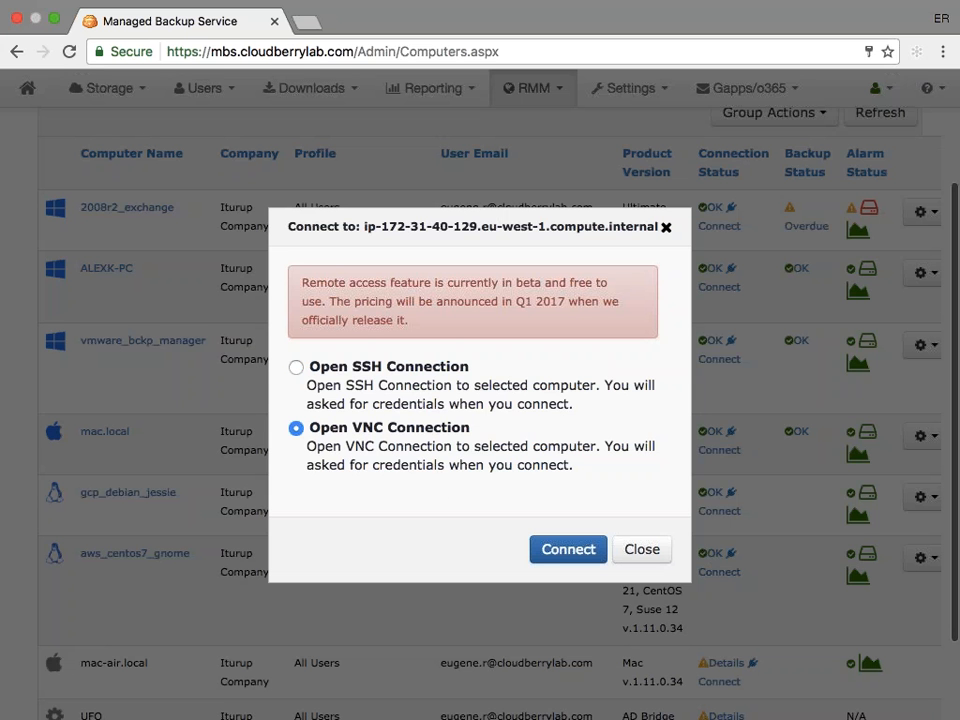
pyautogui.click(561, 552)
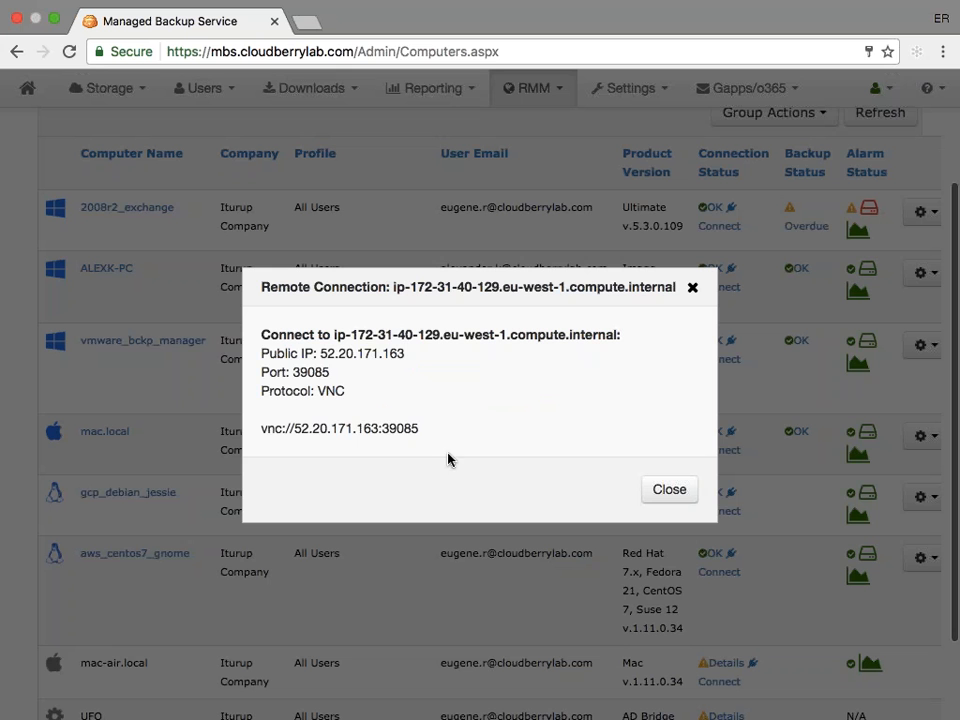
# - Highlight the public IP, then select and copy the full address vnc://52.20.171.163:39085
pyautogui.moveTo(321, 354); pyautogui.dragTo(415, 348)
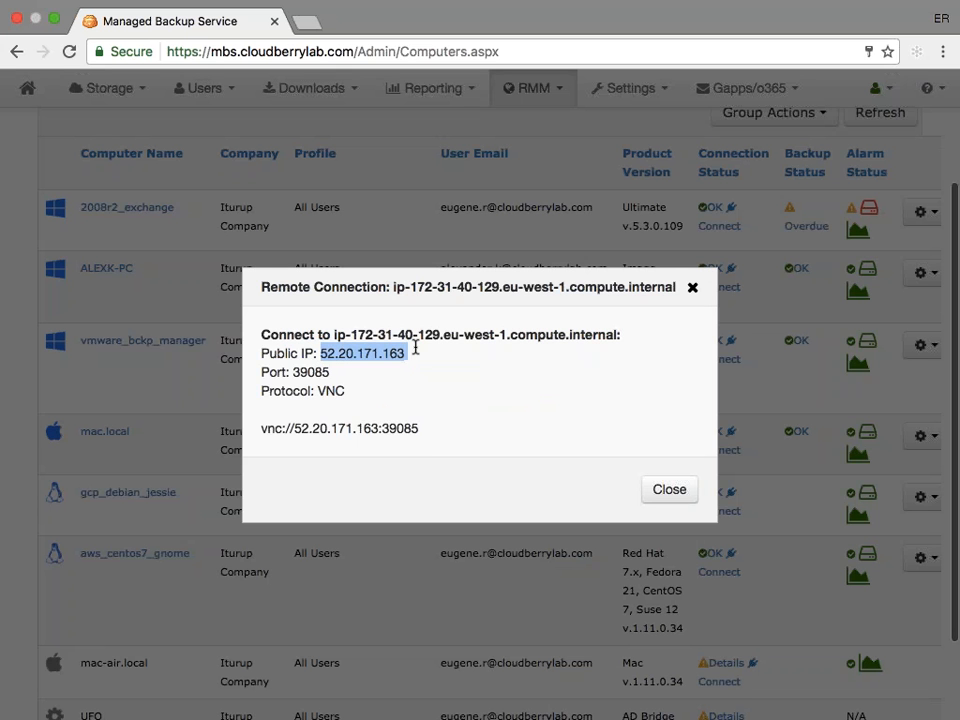
pyautogui.click(418, 430)
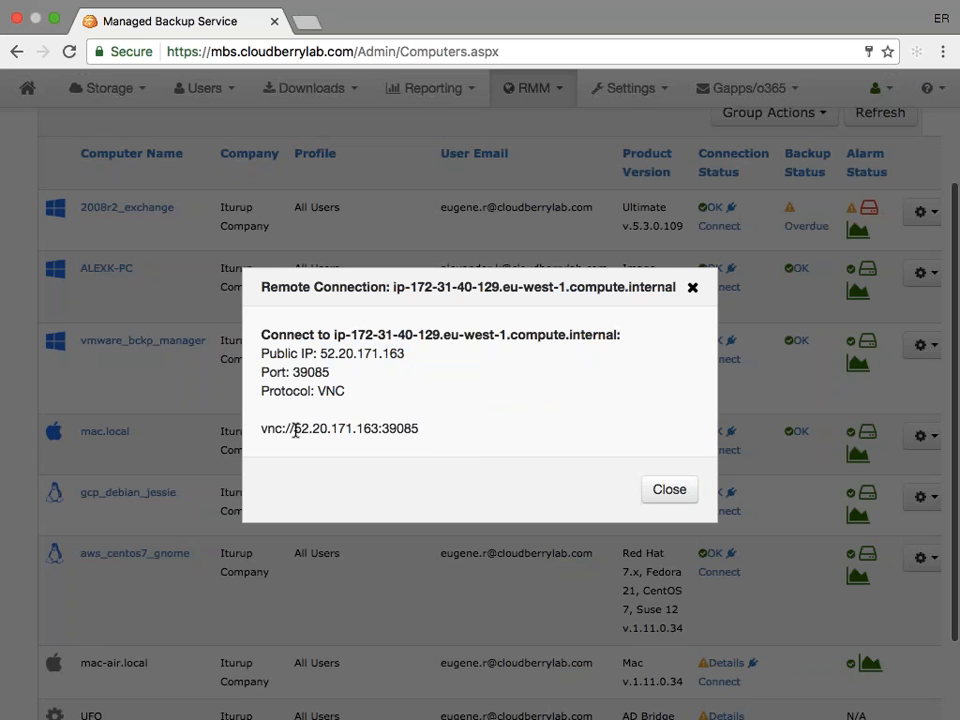
pyautogui.moveTo(262, 430); pyautogui.dragTo(422, 430)
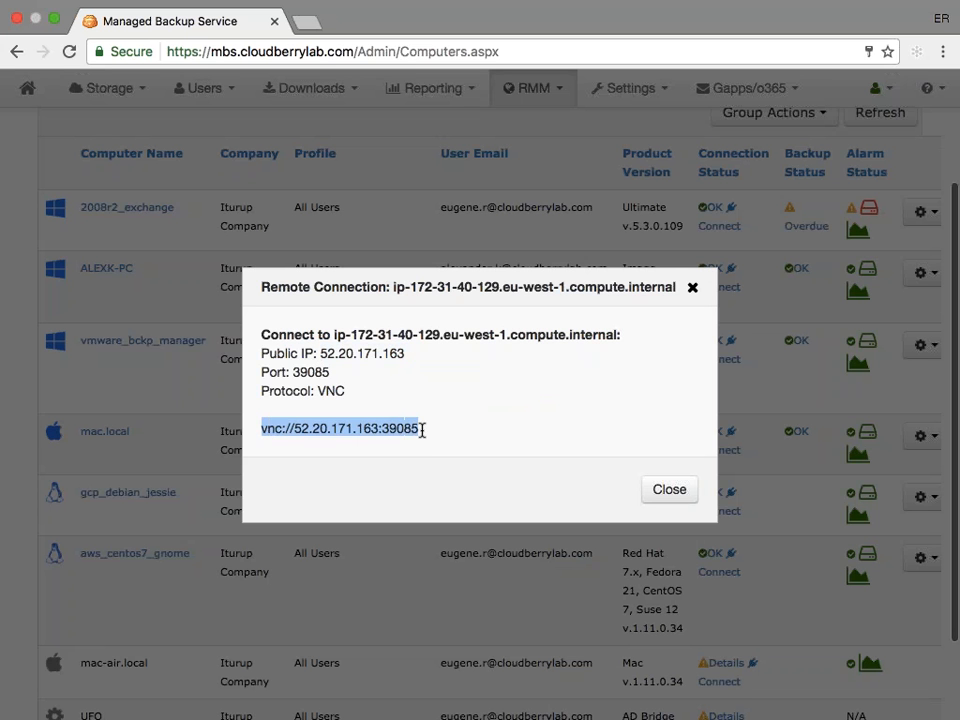
pyautogui.click(422, 430)
pyautogui.moveTo(294, 428); pyautogui.dragTo(262, 430)
pyautogui.press('super+c')
# - Switch to the desktop holding the Microsoft Remote Desktop Demo window and get that window out of the way
pyautogui.press('super+Tab')
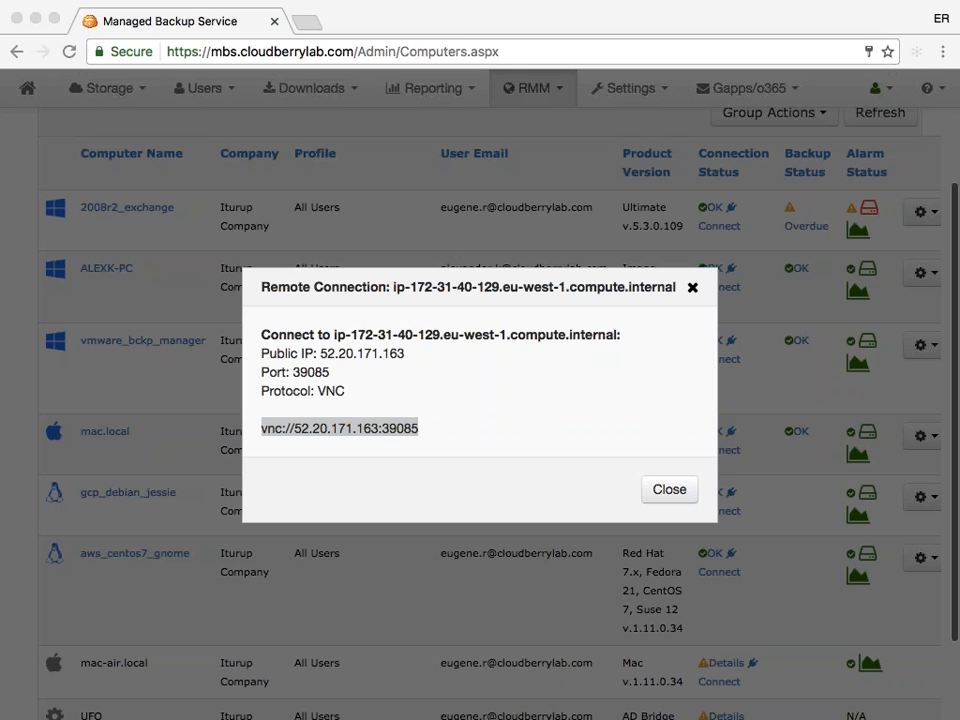
pyautogui.hotkey('ctrl', 'Left')
pyautogui.hotkey('ctrl', 'Left')
pyautogui.hotkey('ctrl', 'Left')
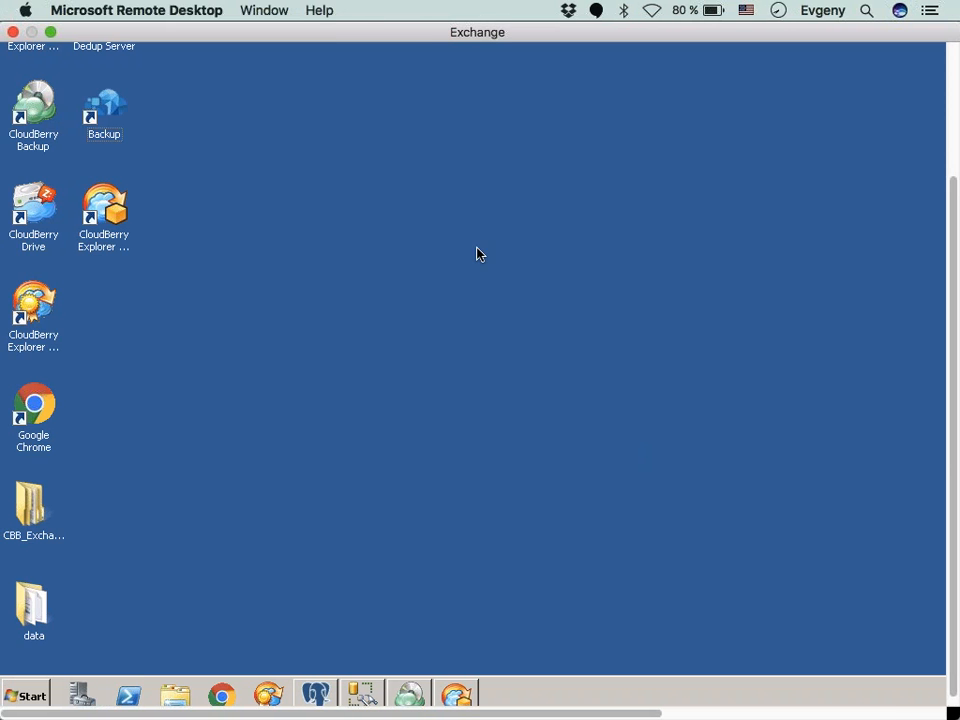
pyautogui.hotkey('ctrl', 'Right')
pyautogui.hotkey('ctrl', 'Left')
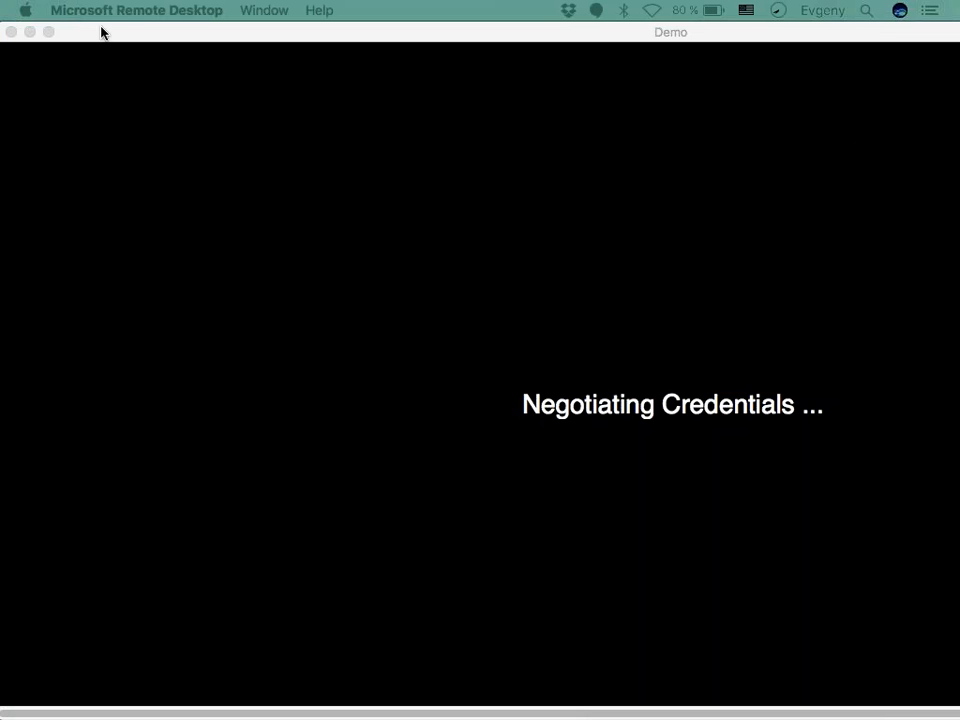
pyautogui.click(48, 32)
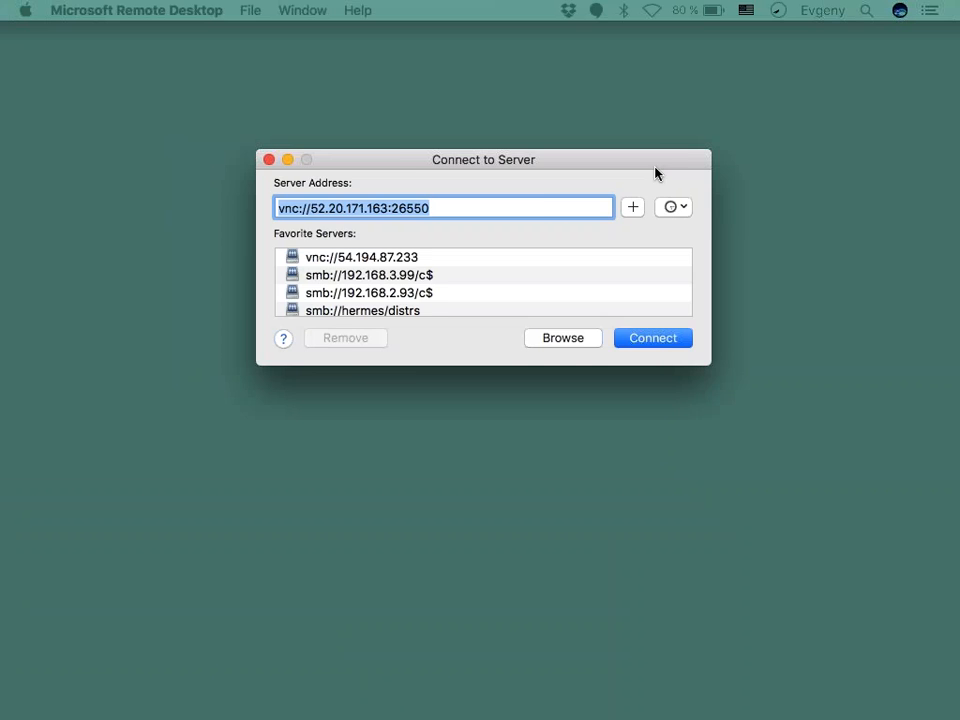
# - Connect to the server at the copied address vnc://52.20.171.163:39085 and enter the VNC password
pyautogui.moveTo(656, 174); pyautogui.dragTo(821, 206)
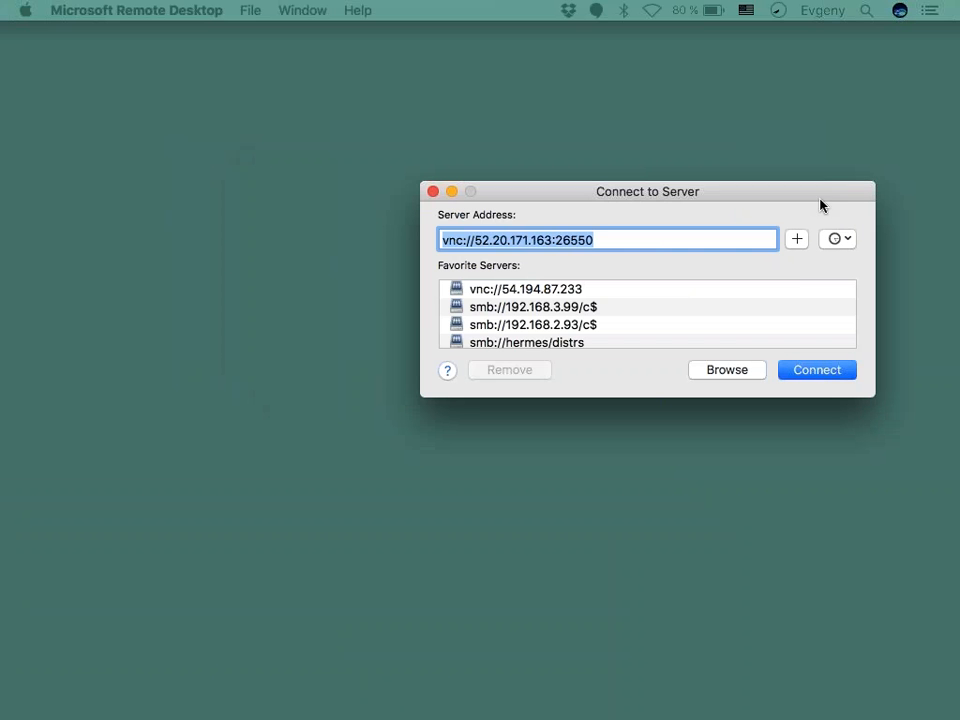
pyautogui.press('super+v')
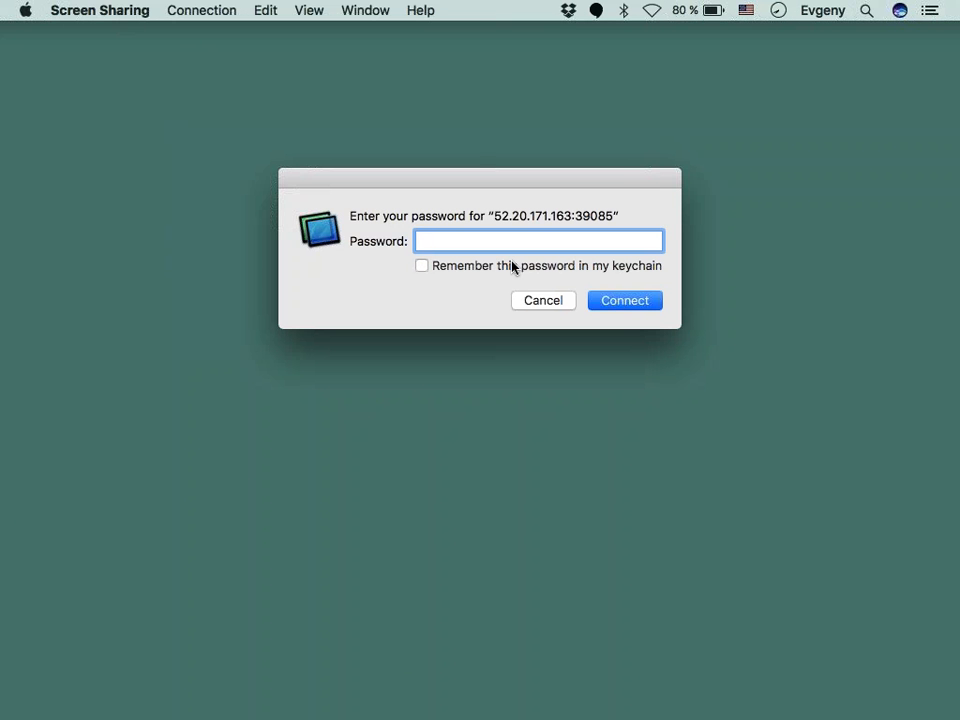
pyautogui.write('••••••••')
pyautogui.click(636, 309)
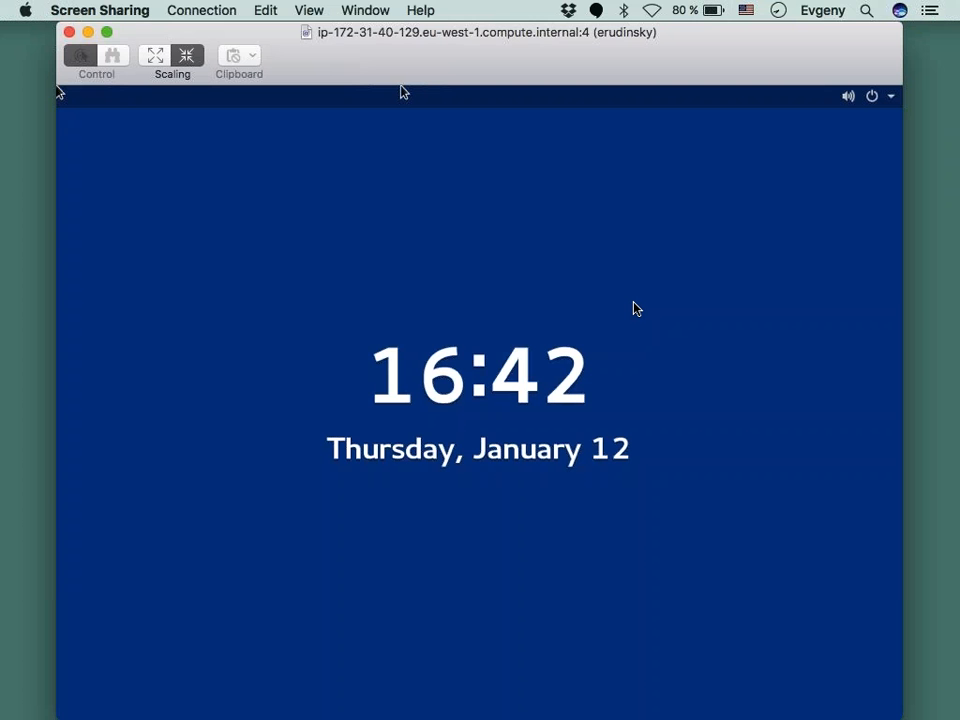
# - Show the Screen Sharing session full screen and check the sound and network status on the remote lock screen
pyautogui.click(108, 34)
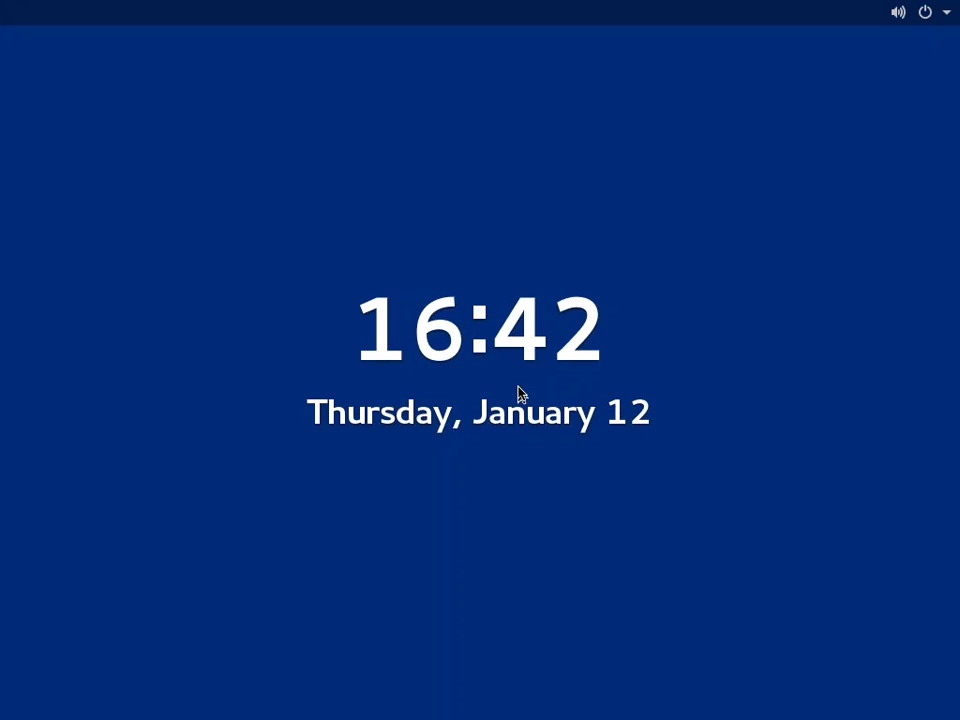
pyautogui.click(952, 16)
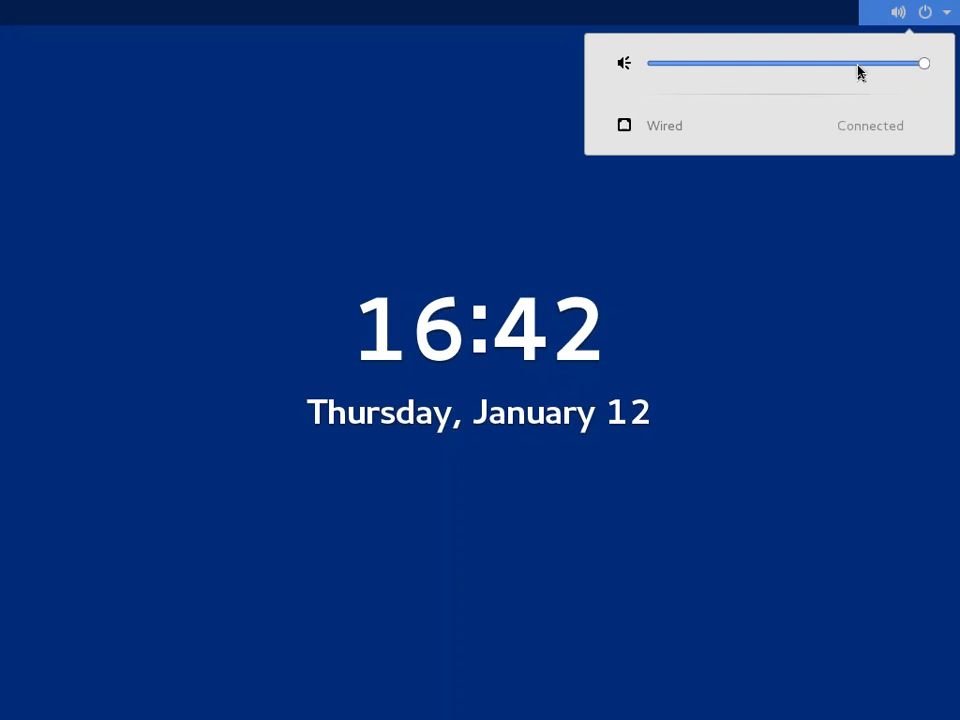
pyautogui.click(694, 288)
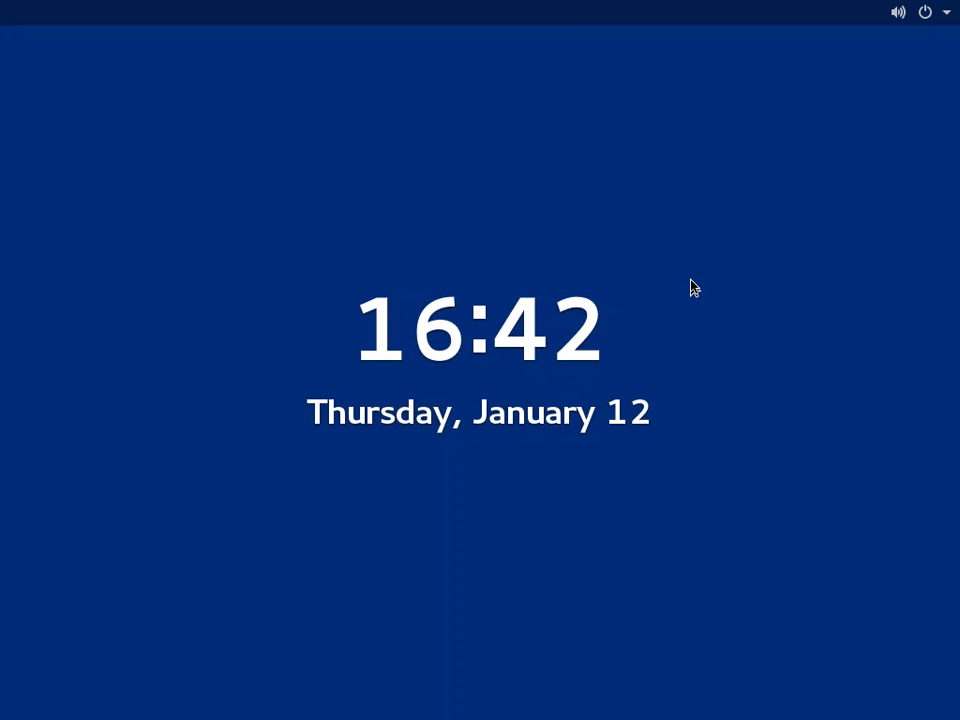
# - Unlock the remote CentOS session with the account password
pyautogui.click(694, 288)
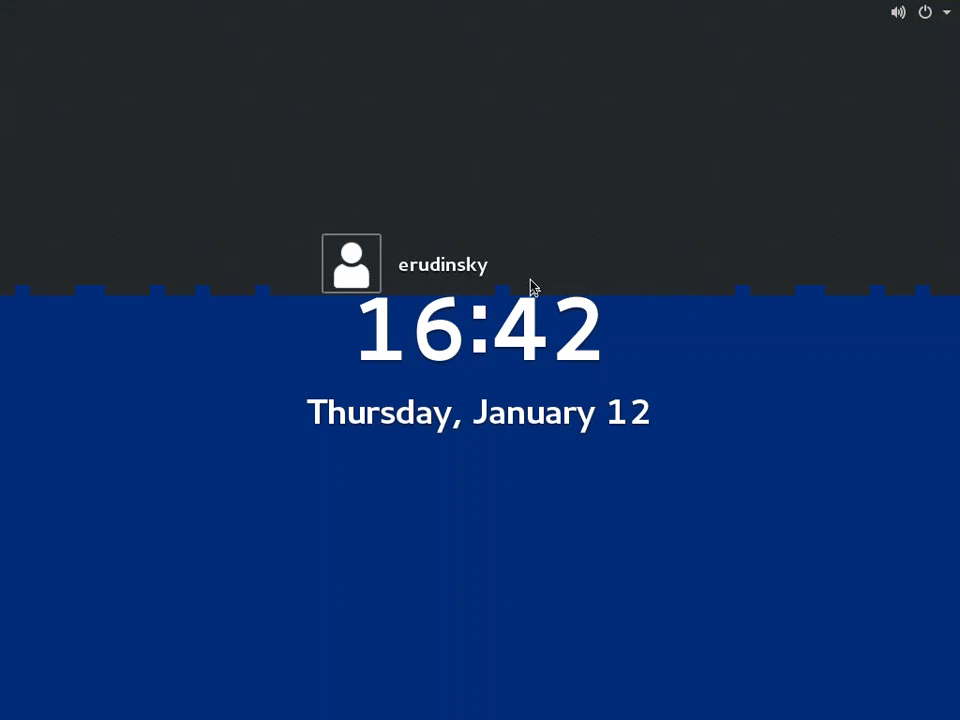
pyautogui.write('•')
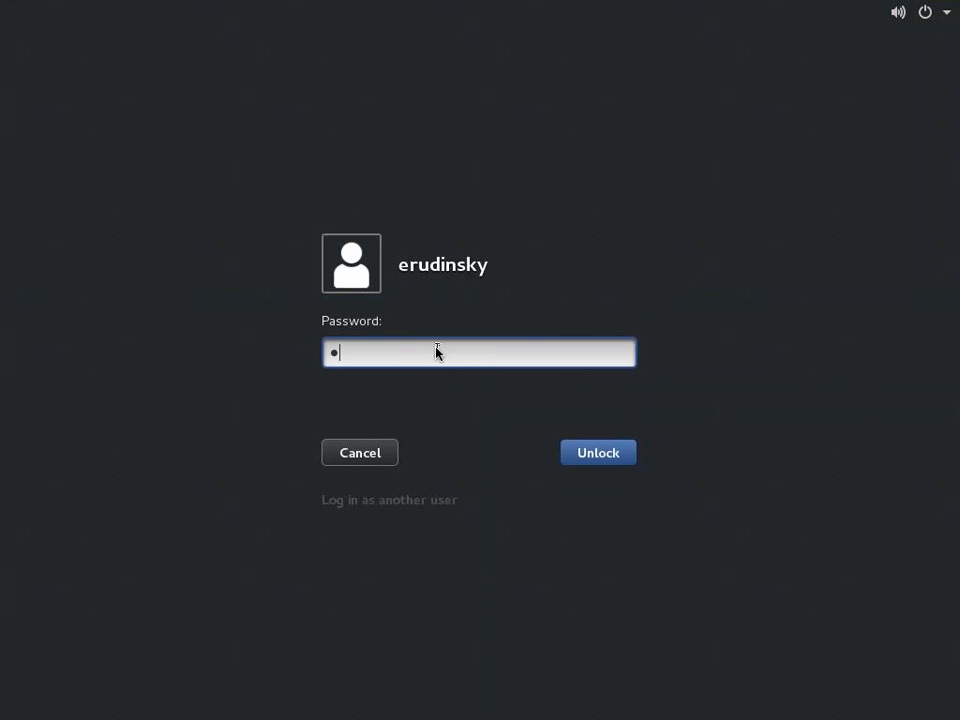
pyautogui.press('BackSpace')
pyautogui.write('••••••••')
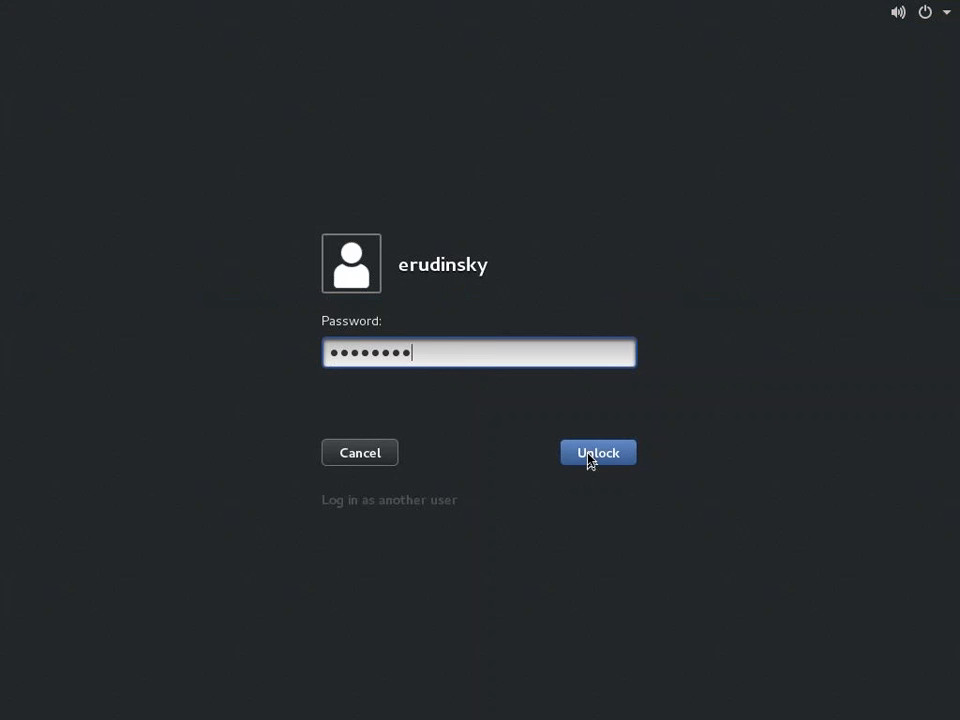
pyautogui.click(590, 455)
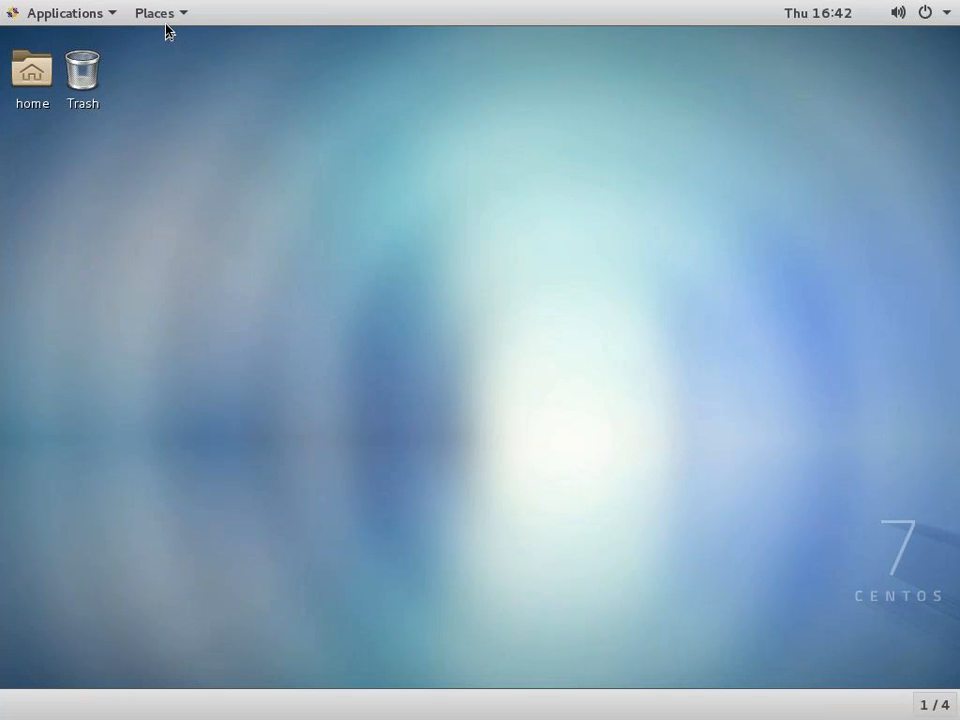
# - Browse the applications, including System Tools, and places on the CentOS desktop, and return to the MBS administrator benefits slide
pyautogui.click(45, 16)
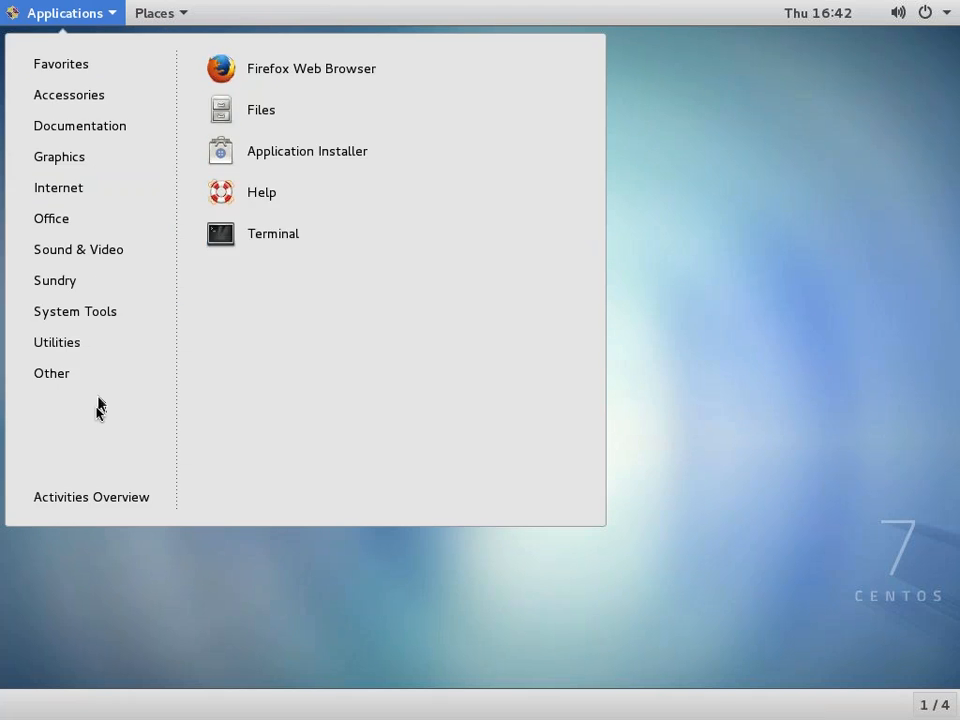
pyautogui.moveTo(120, 305)
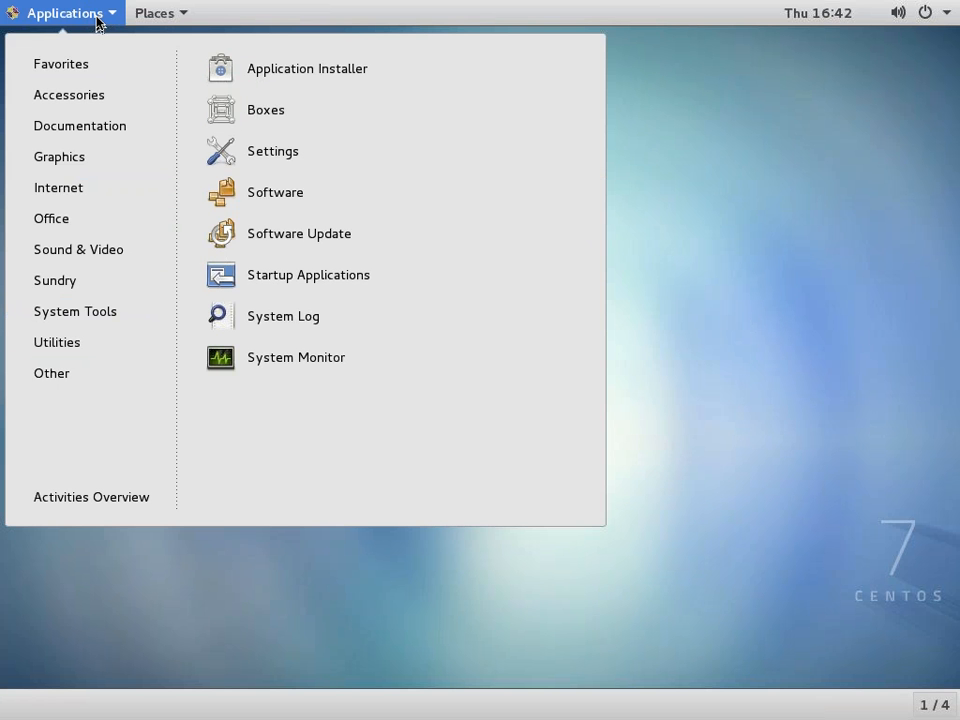
pyautogui.click(166, 14)
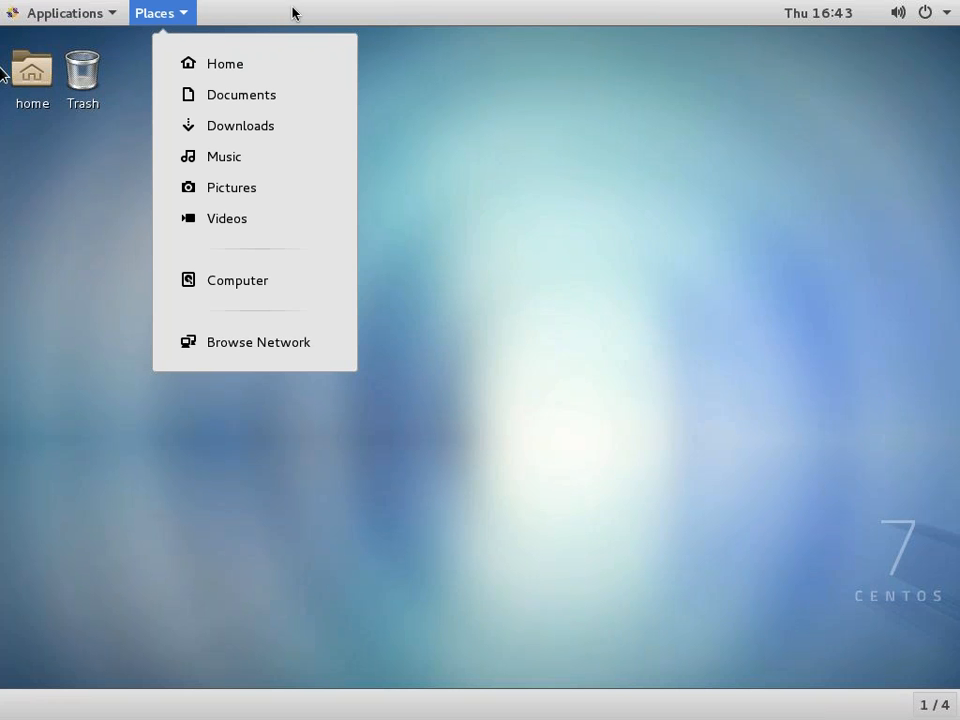
pyautogui.hotkey('ctrl', 'Right')
pyautogui.hotkey('ctrl', 'Right')
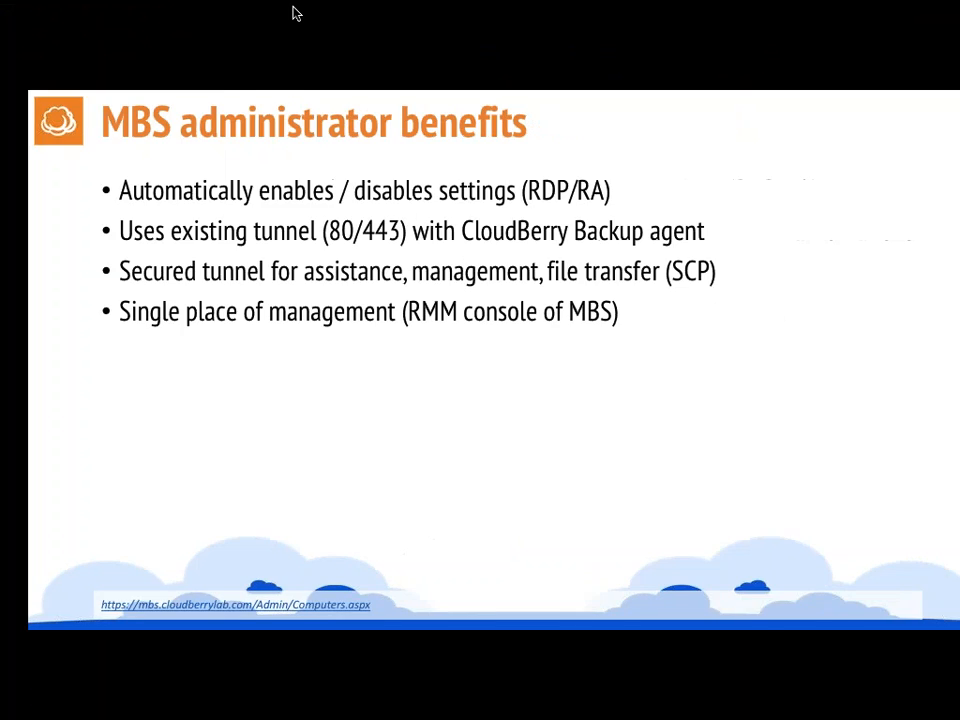